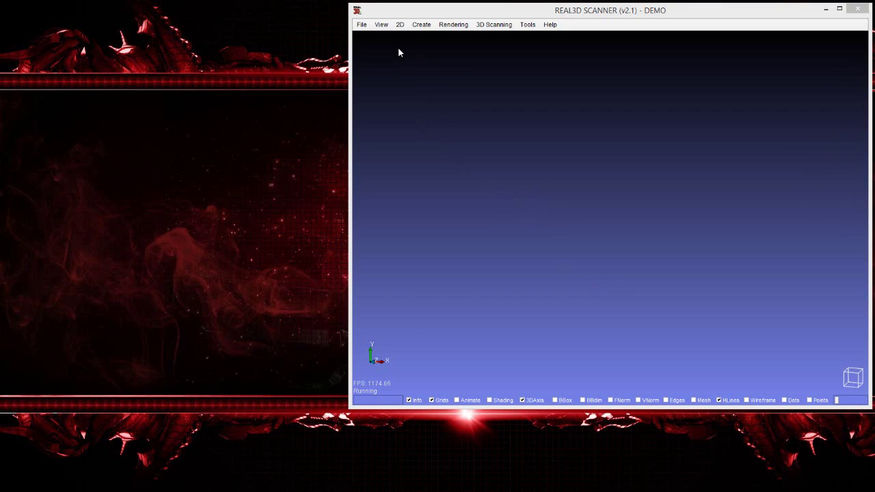
{"action": "left_click", "coordinate": [362, 25]}
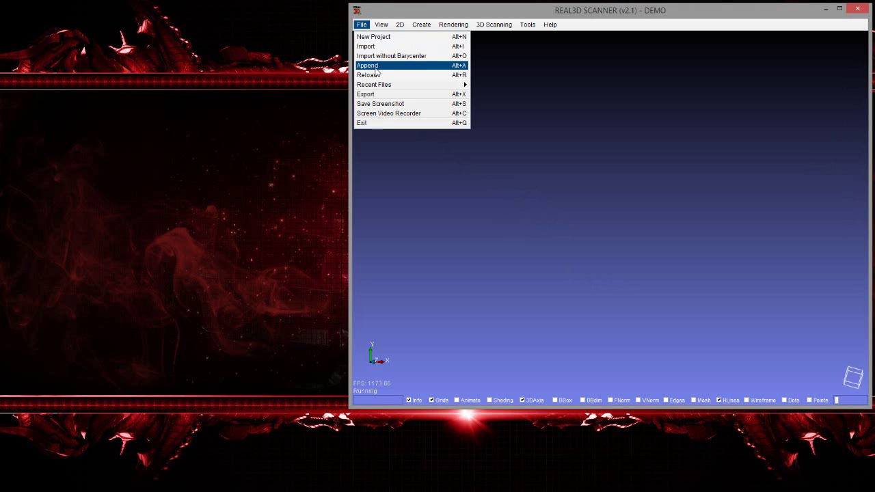
{"action": "mouse_move", "coordinate": [453, 25]}
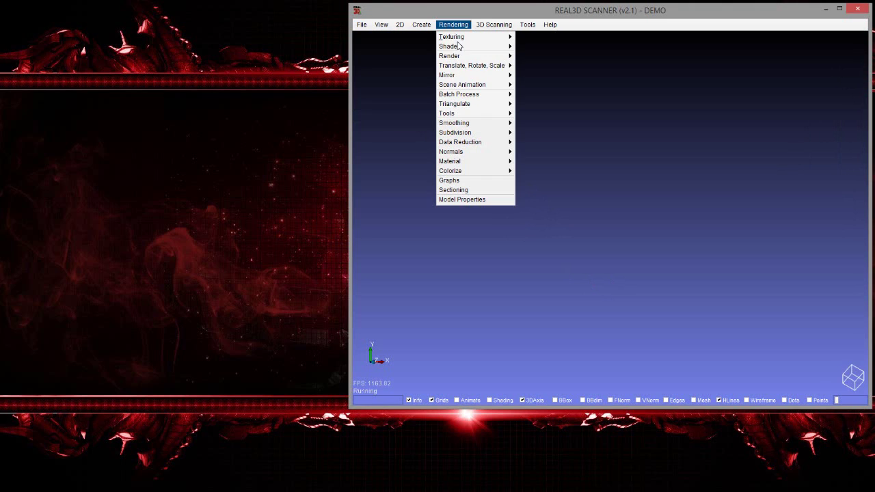
{"action": "mouse_move", "coordinate": [474, 152]}
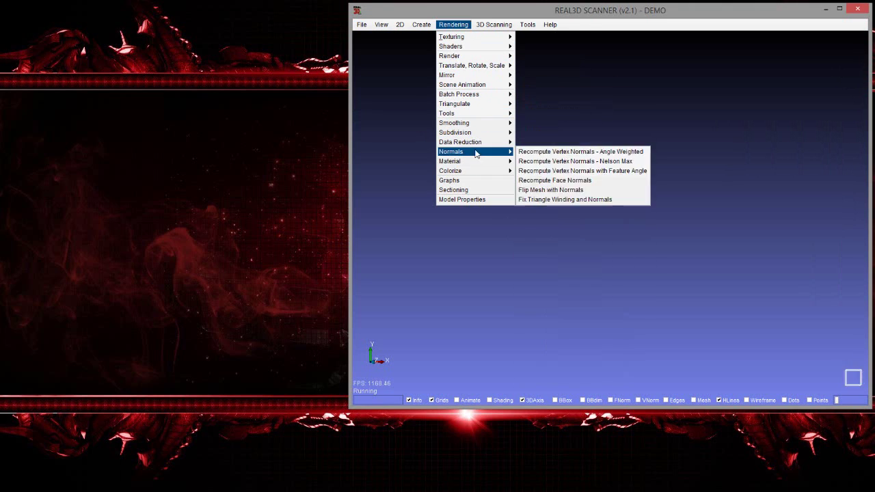
{"action": "mouse_move", "coordinate": [477, 104]}
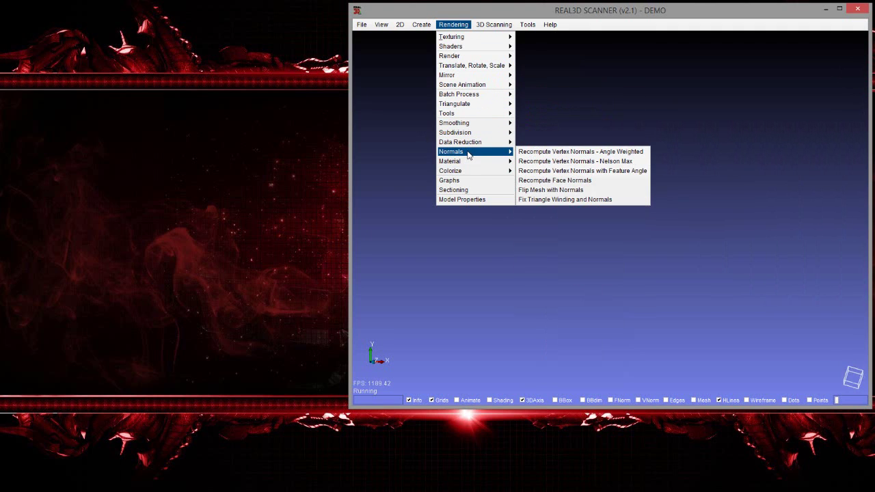
{"action": "left_click", "coordinate": [406, 60]}
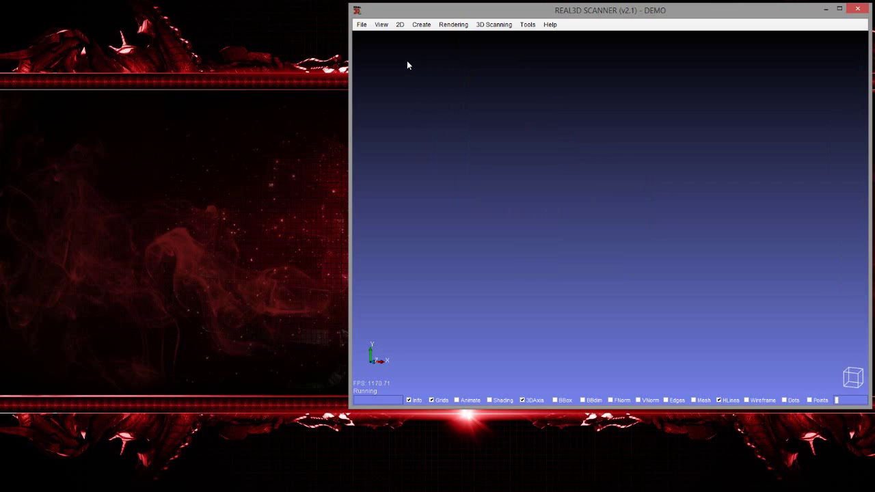
{"action": "left_click", "coordinate": [399, 26]}
{"action": "mouse_move", "coordinate": [408, 56]}
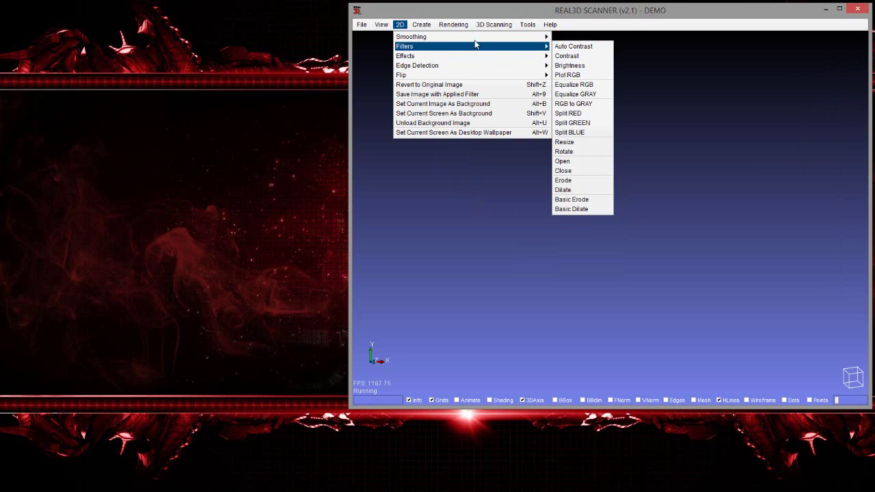
Open and close the Real-Time 3D Scanning Module and the Real-Time Virtual 3D Scanner for a brief look.
{"action": "mouse_move", "coordinate": [484, 39]}
{"action": "mouse_move", "coordinate": [495, 24]}
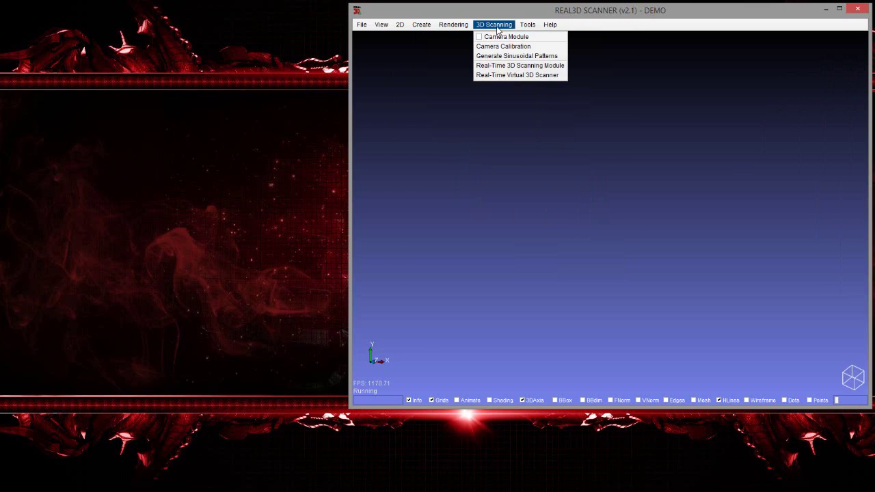
{"action": "left_click", "coordinate": [517, 65]}
{"action": "left_click", "coordinate": [621, 39]}
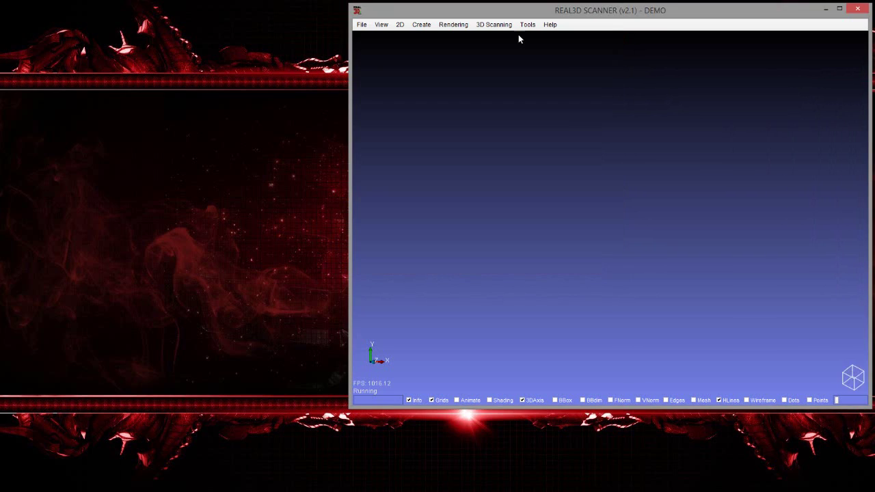
{"action": "left_click", "coordinate": [498, 26]}
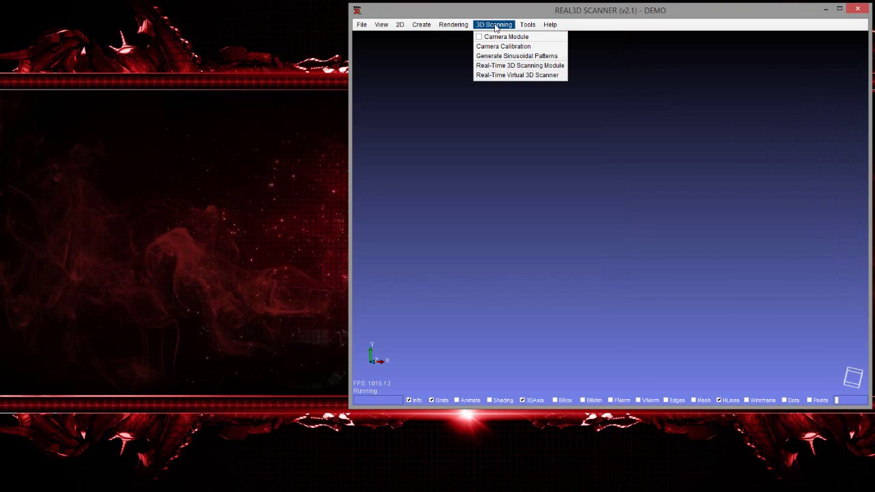
{"action": "left_click", "coordinate": [514, 76]}
{"action": "left_click", "coordinate": [552, 38]}
Open the CNC Simulation Module for a brief look and close it again.
{"action": "left_click", "coordinate": [527, 25]}
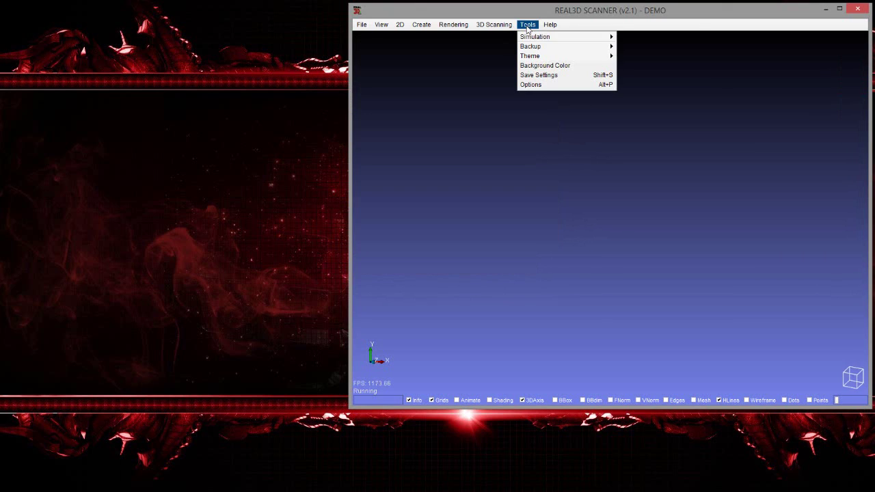
{"action": "mouse_move", "coordinate": [551, 38]}
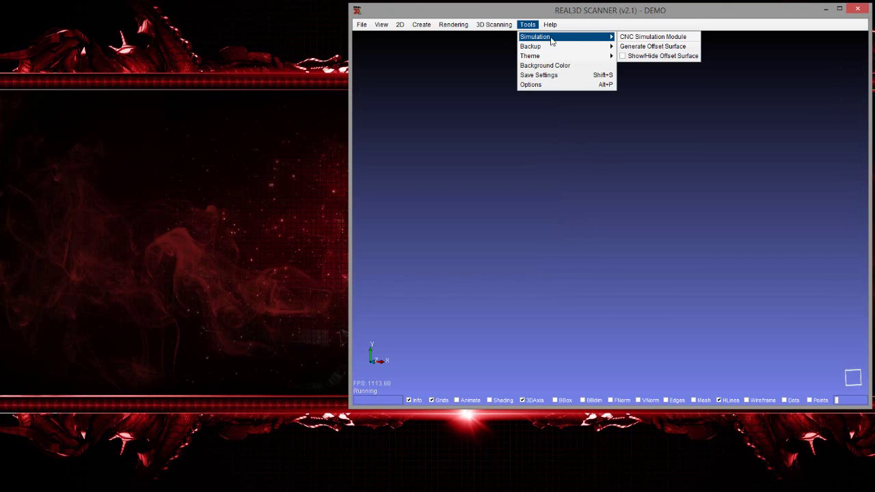
{"action": "left_click", "coordinate": [663, 39]}
{"action": "left_click", "coordinate": [685, 39]}
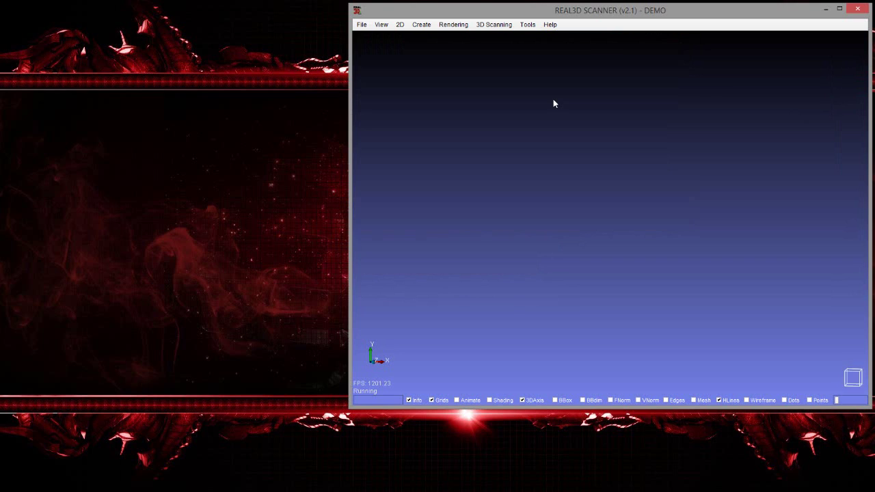
Examine the setup parameters and translation controls of the Real-Time Virtual 3D Scanner and close it.
{"action": "left_click", "coordinate": [496, 27]}
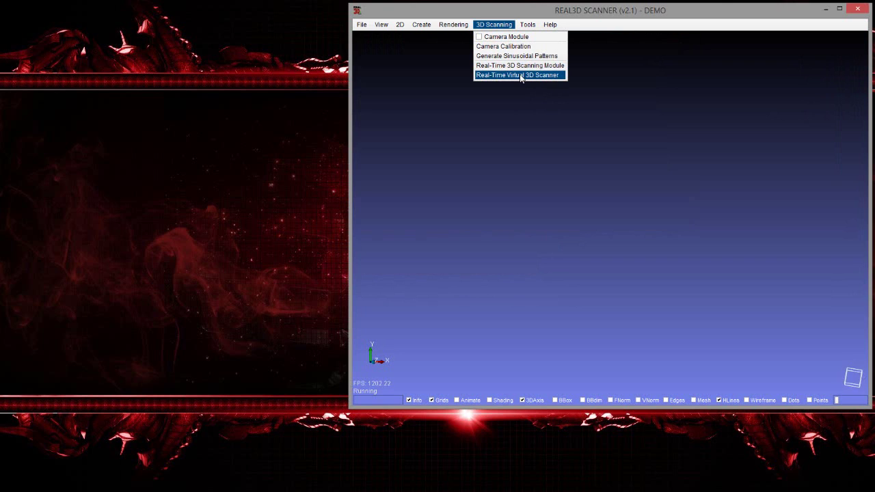
{"action": "left_click", "coordinate": [519, 75]}
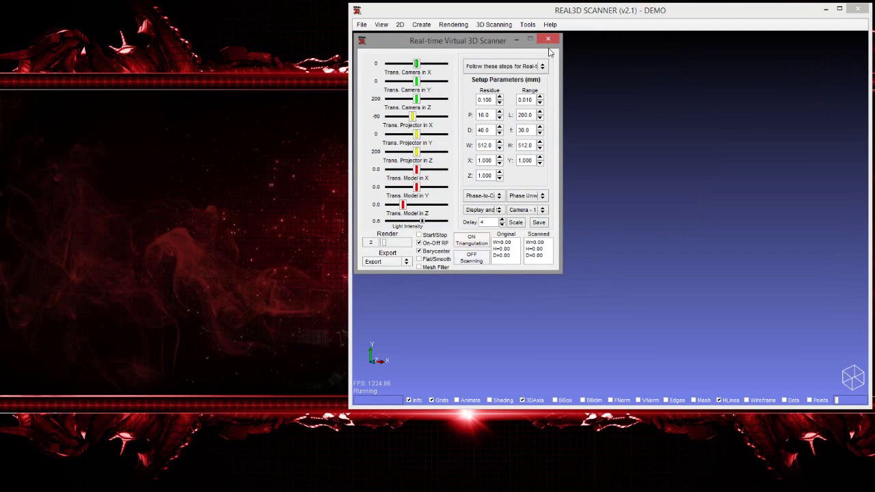
{"action": "left_click", "coordinate": [555, 39]}
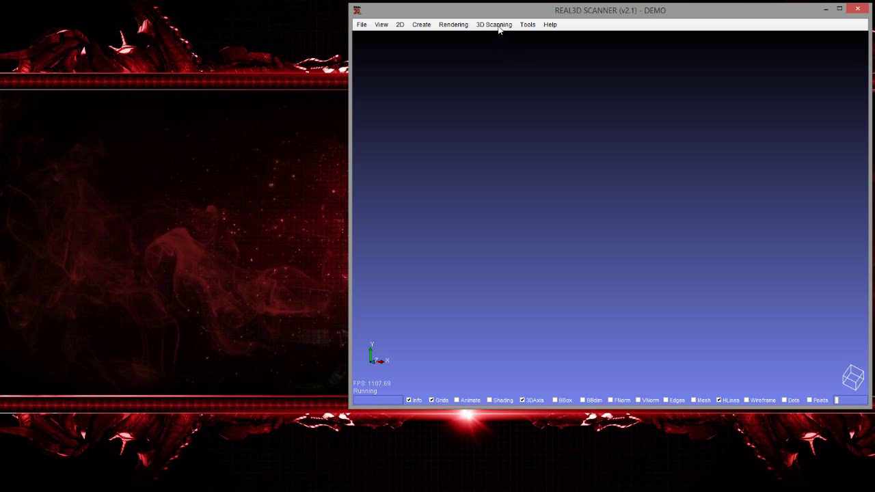
{"action": "left_click", "coordinate": [497, 25]}
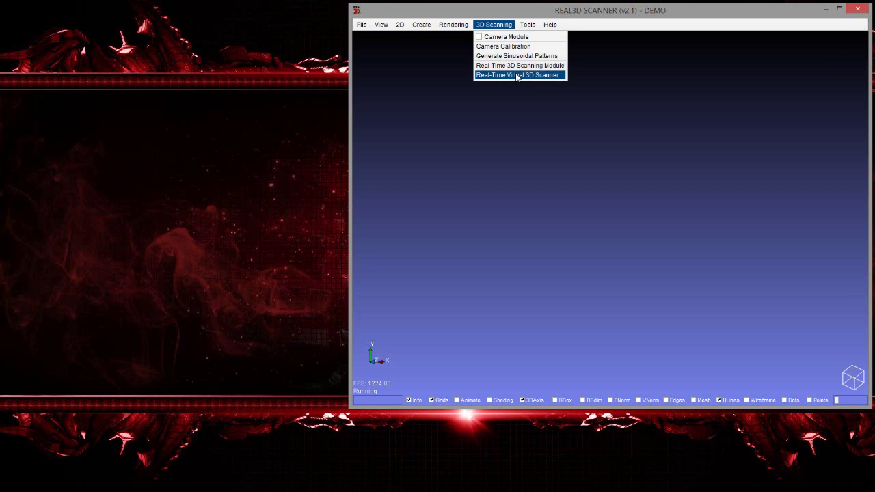
{"action": "left_click", "coordinate": [516, 76]}
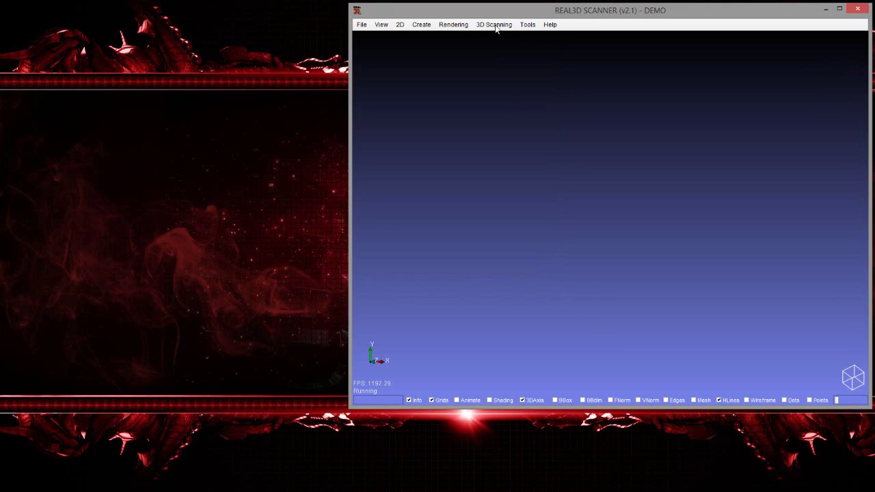
Open the Real-Time Virtual 3D Scanner and start its Step-1 for creating 4-step sine patterns.
{"action": "left_click", "coordinate": [501, 26]}
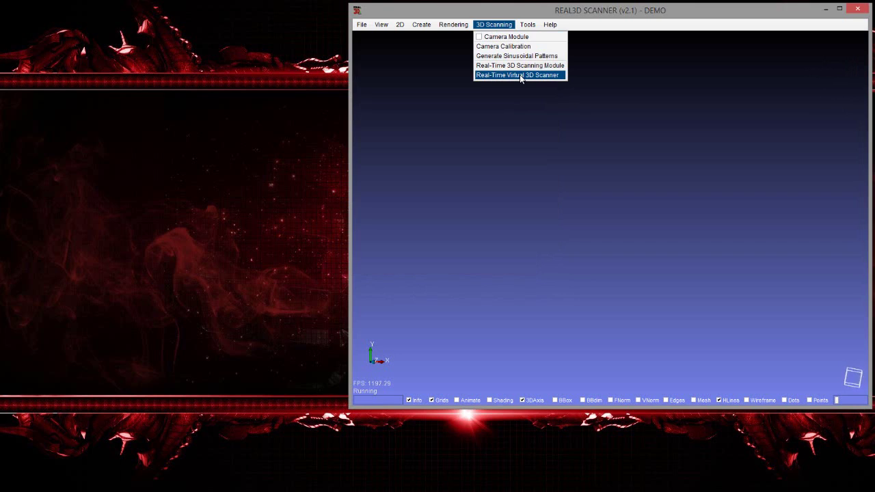
{"action": "left_click", "coordinate": [520, 74]}
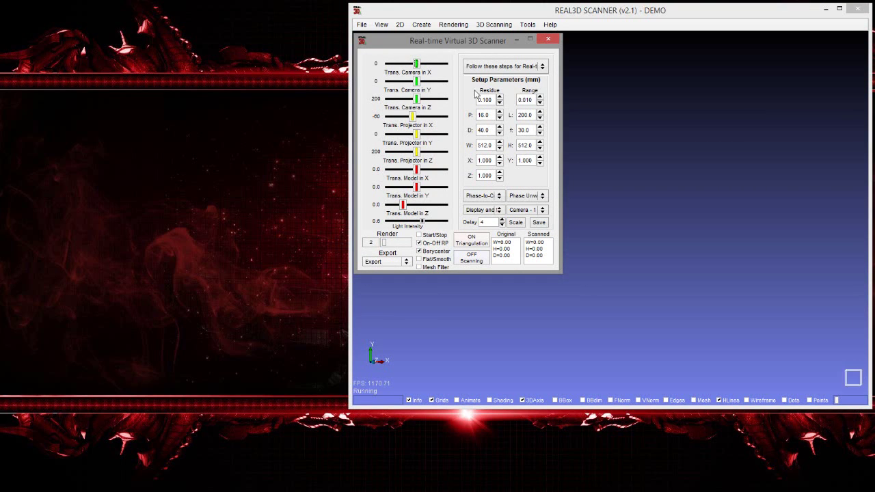
{"action": "left_click", "coordinate": [502, 67]}
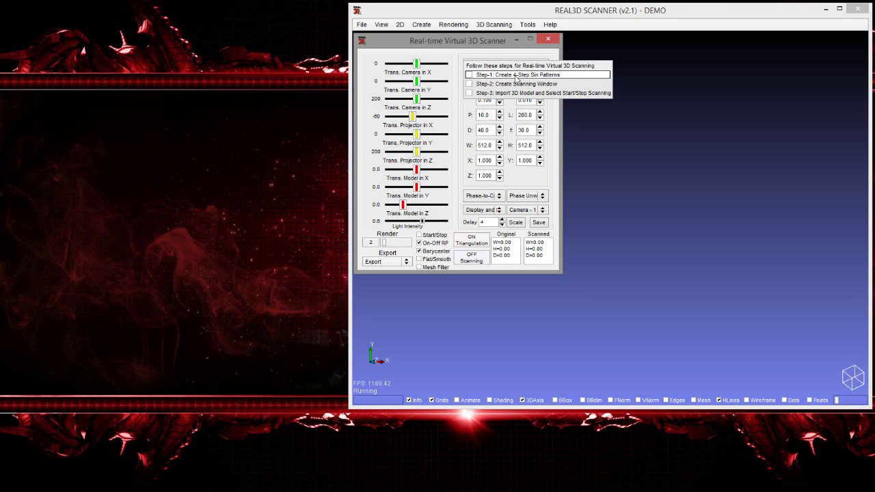
{"action": "left_click", "coordinate": [516, 75]}
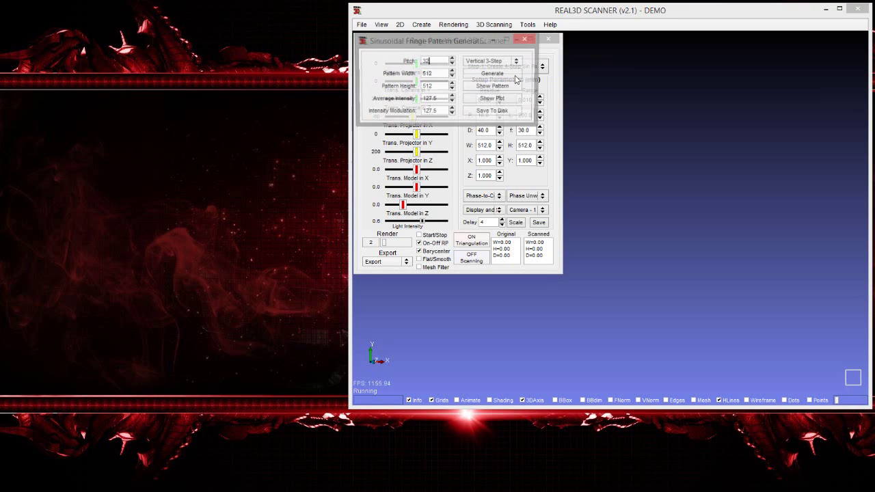
Generate Vertical 4-Step sinusoidal fringe patterns with pitch 32, width and height 512, and average intensity and intensity modulation of 127.5.
{"action": "left_click", "coordinate": [502, 63]}
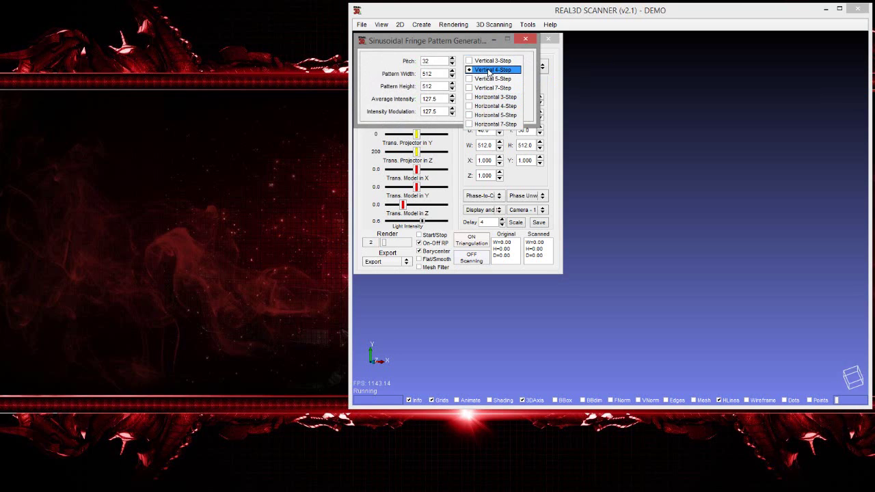
{"action": "left_click", "coordinate": [439, 60]}
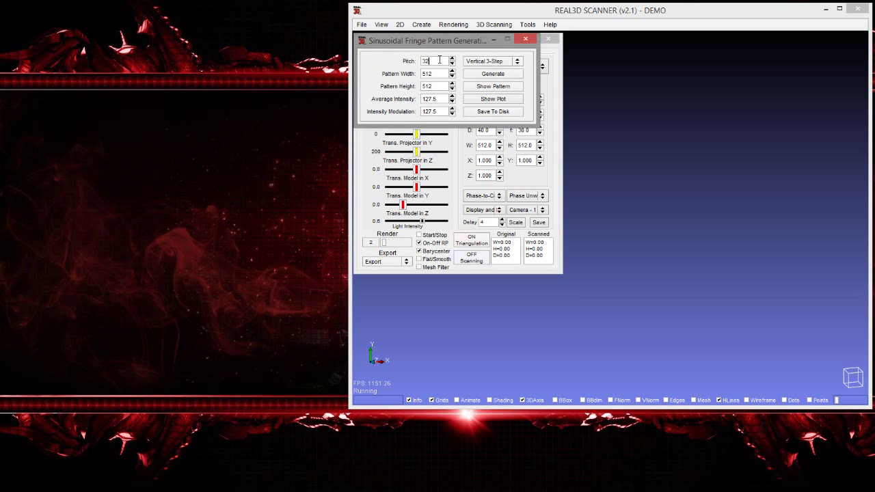
{"action": "left_click", "coordinate": [440, 73]}
{"action": "left_click", "coordinate": [439, 86]}
{"action": "left_click", "coordinate": [440, 98]}
{"action": "left_click", "coordinate": [441, 111]}
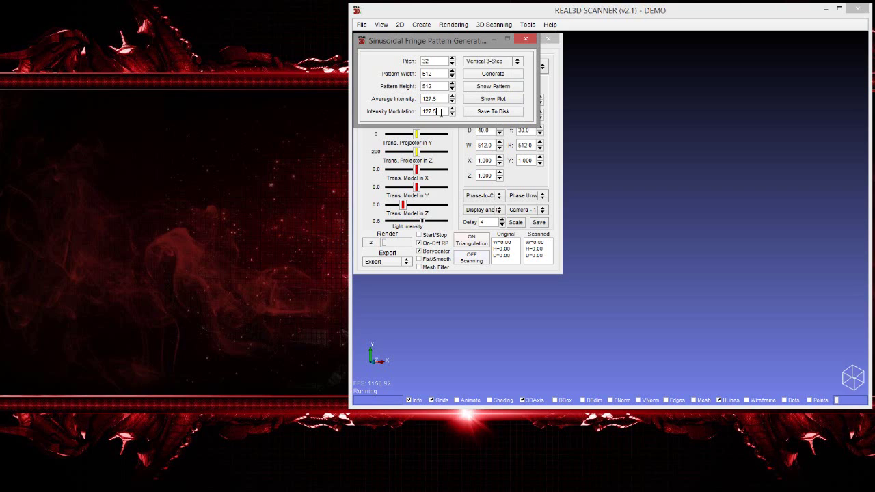
{"action": "left_click", "coordinate": [489, 61]}
{"action": "left_click", "coordinate": [493, 74]}
{"action": "left_click", "coordinate": [493, 73]}
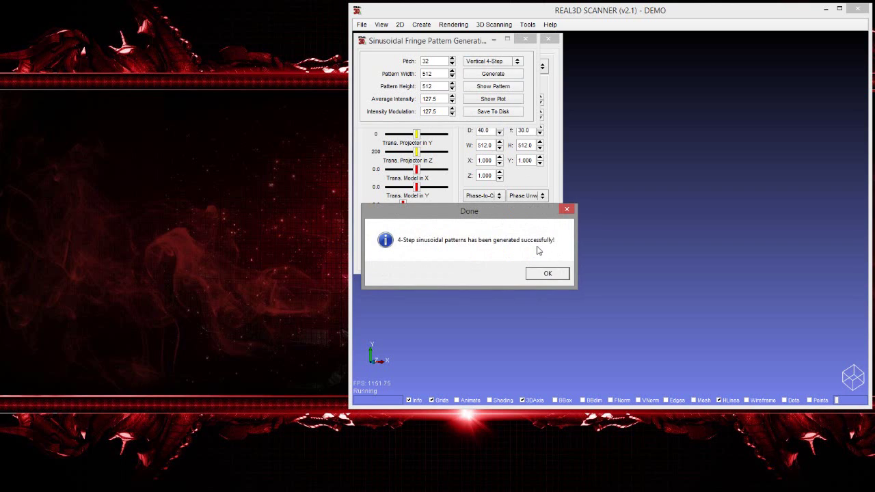
{"action": "left_click", "coordinate": [547, 273]}
Preview the generated fringe pattern and its plot, and close the pattern generator without saving the patterns to disk.
{"action": "left_click", "coordinate": [493, 86]}
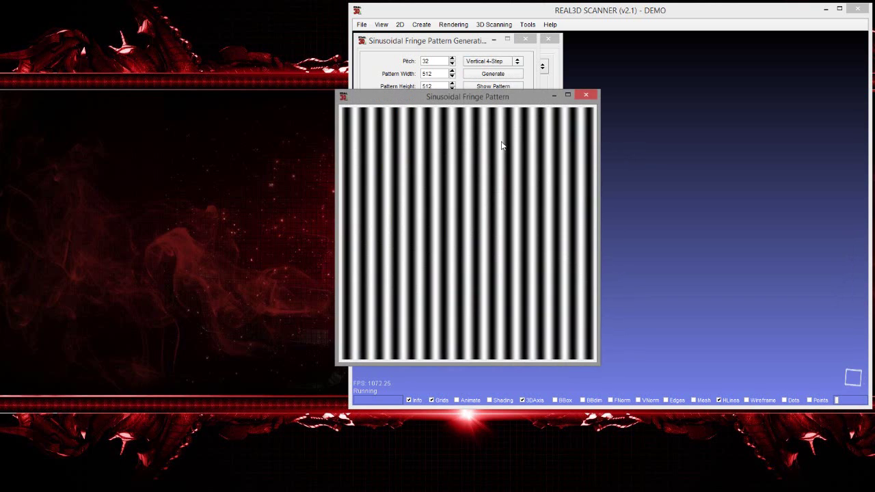
{"action": "left_click", "coordinate": [586, 95]}
{"action": "left_click", "coordinate": [493, 99]}
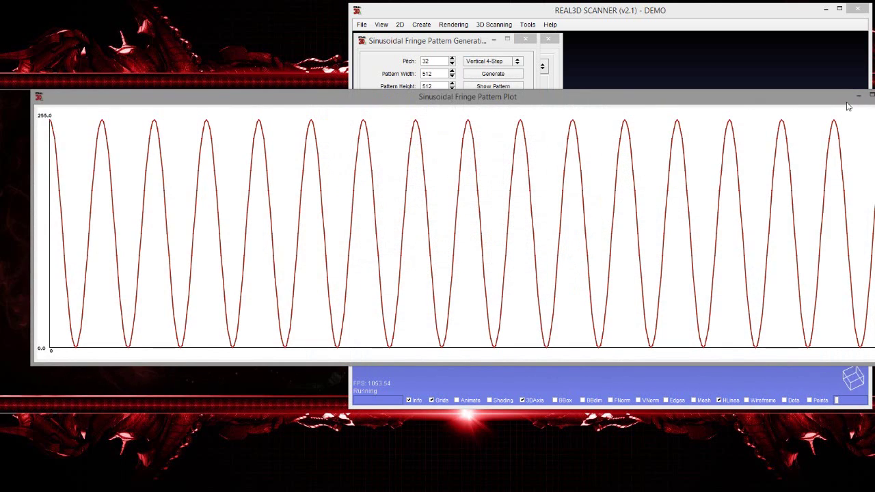
{"action": "left_click", "coordinate": [859, 96]}
{"action": "left_click", "coordinate": [506, 112]}
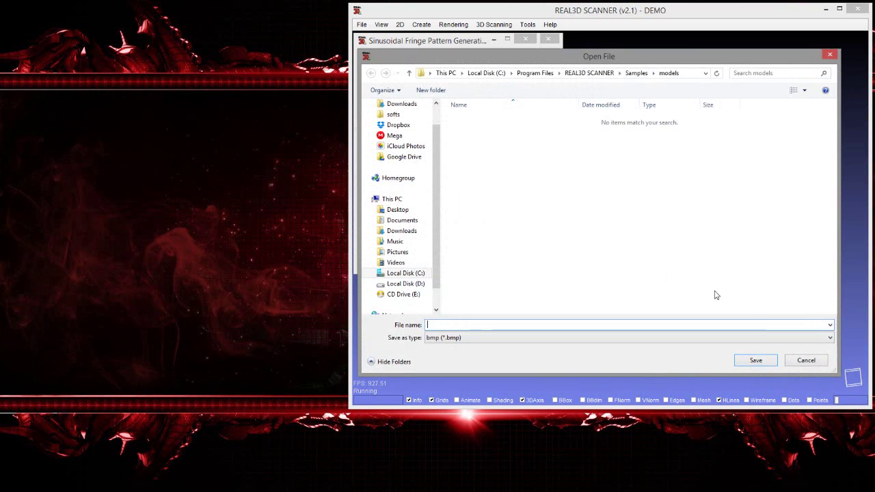
{"action": "left_click", "coordinate": [808, 360]}
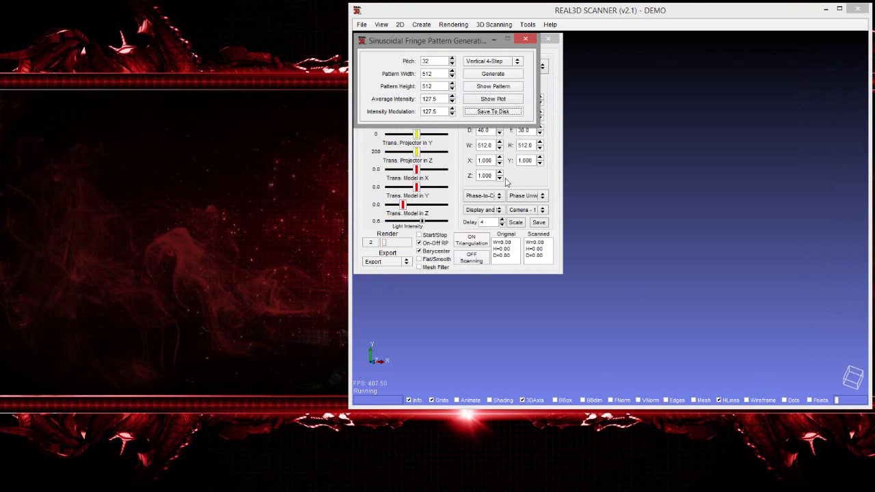
{"action": "left_click", "coordinate": [526, 40]}
Create the scanning window with Step-2 and move the scanner window off the main 3D view.
{"action": "left_click", "coordinate": [520, 66]}
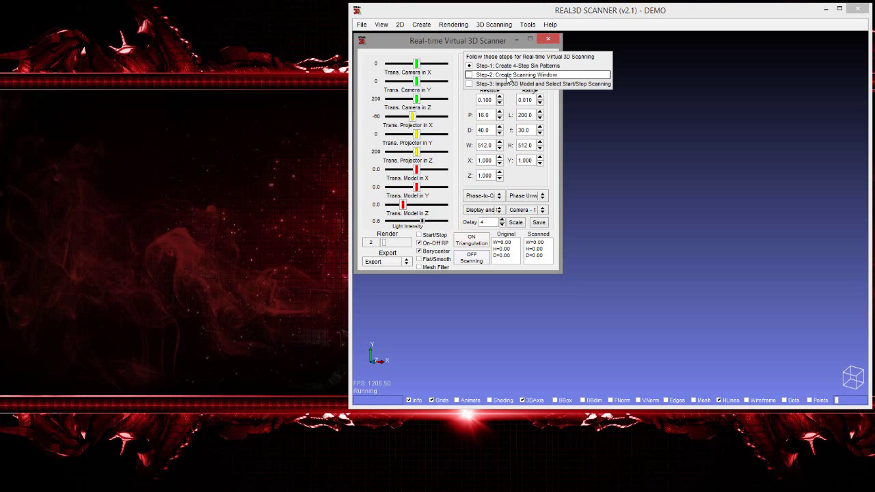
{"action": "left_click", "coordinate": [509, 76]}
{"action": "left_click_drag", "start_coordinate": [566, 41], "coordinate": [221, 47]}
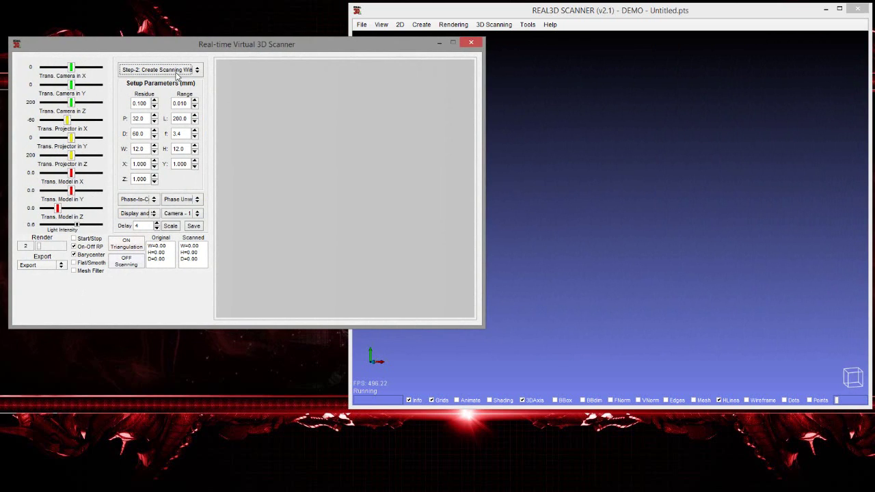
Run Step-3 of the virtual scanner and import the 3Dface_c.obj mesh from the Samples models folder.
{"action": "mouse_move", "coordinate": [176, 76]}
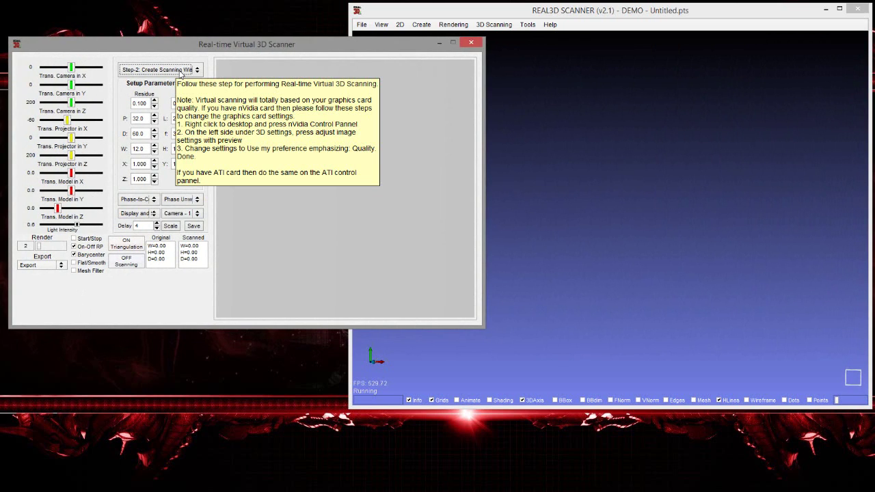
{"action": "left_click", "coordinate": [179, 71]}
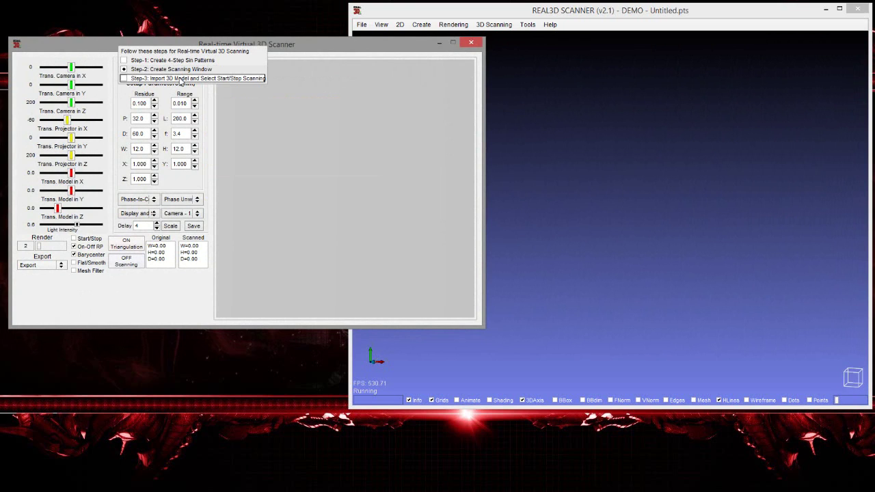
{"action": "left_click", "coordinate": [183, 79]}
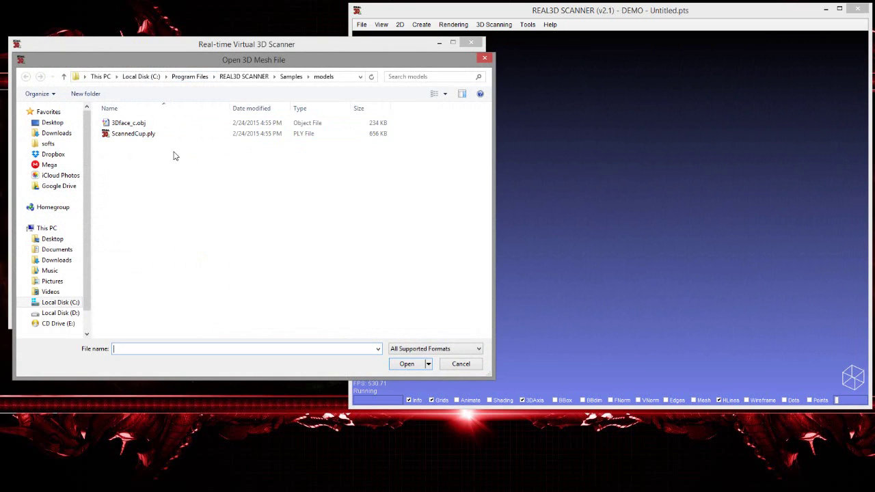
{"action": "left_click", "coordinate": [145, 124]}
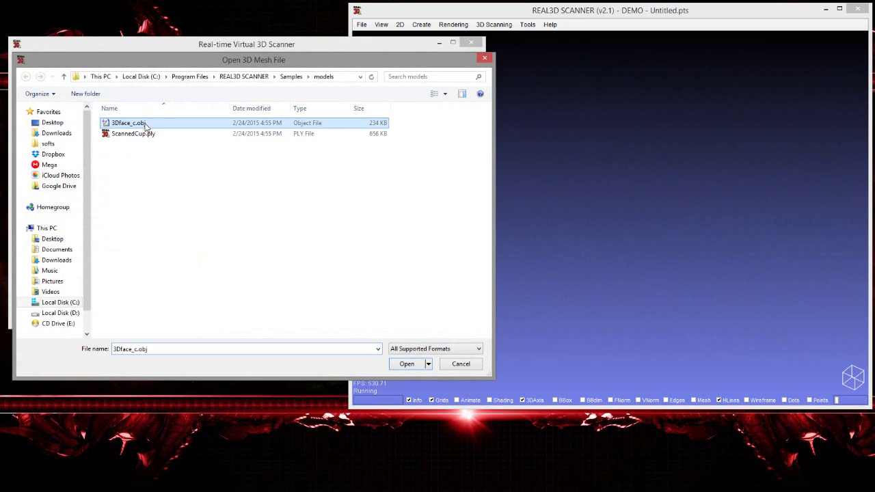
{"action": "left_click", "coordinate": [408, 364]}
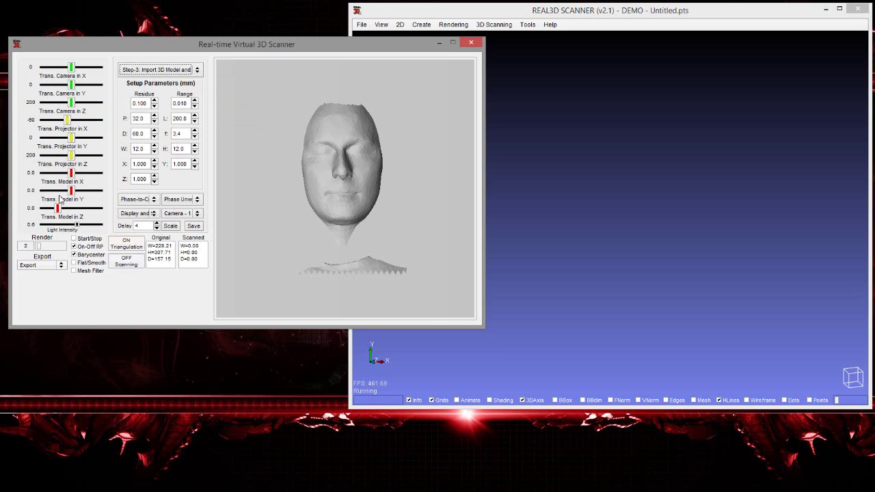
Show the setup from Camera - 2, return the camera's X translation to 0 and set the projector's X translation to -51.
{"action": "left_click", "coordinate": [183, 214]}
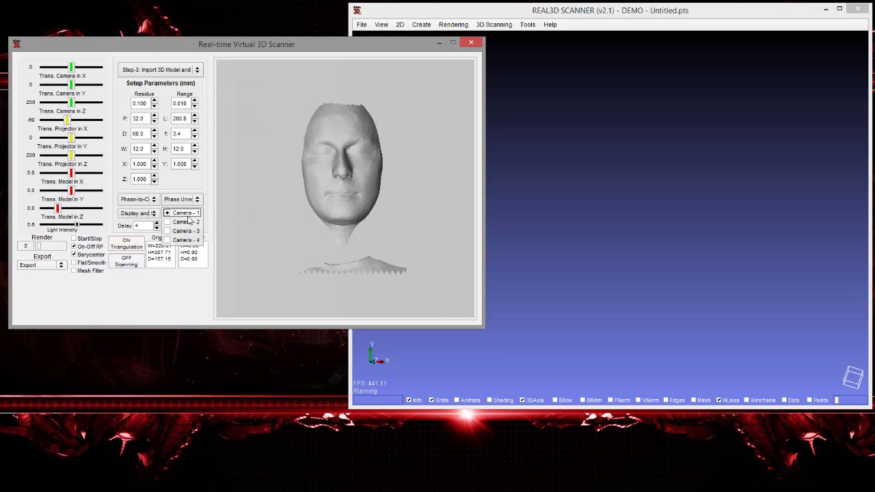
{"action": "left_click", "coordinate": [190, 222]}
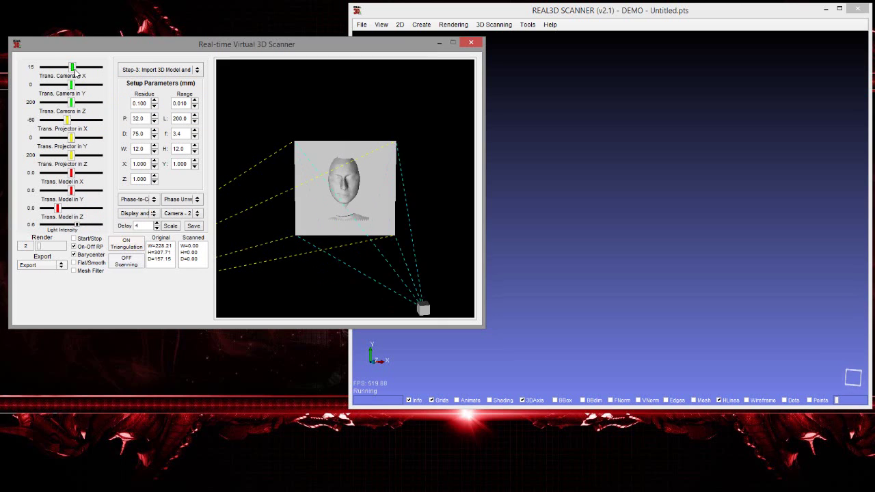
{"action": "left_click_drag", "start_coordinate": [76, 74], "coordinate": [71, 80]}
{"action": "mouse_move", "coordinate": [69, 122]}
{"action": "left_mouse_down"}
{"action": "mouse_move", "coordinate": [79, 123]}
{"action": "mouse_move", "coordinate": [73, 128]}
{"action": "left_mouse_up"}
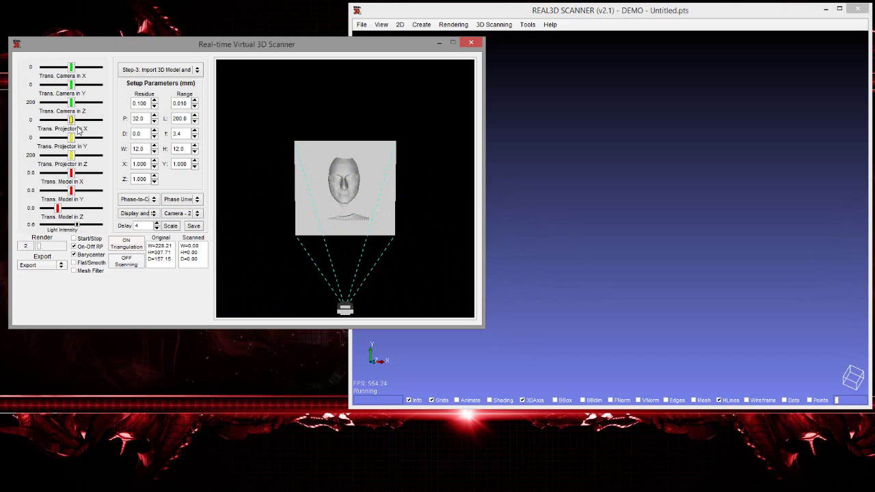
{"action": "left_click_drag", "start_coordinate": [78, 130], "coordinate": [76, 130]}
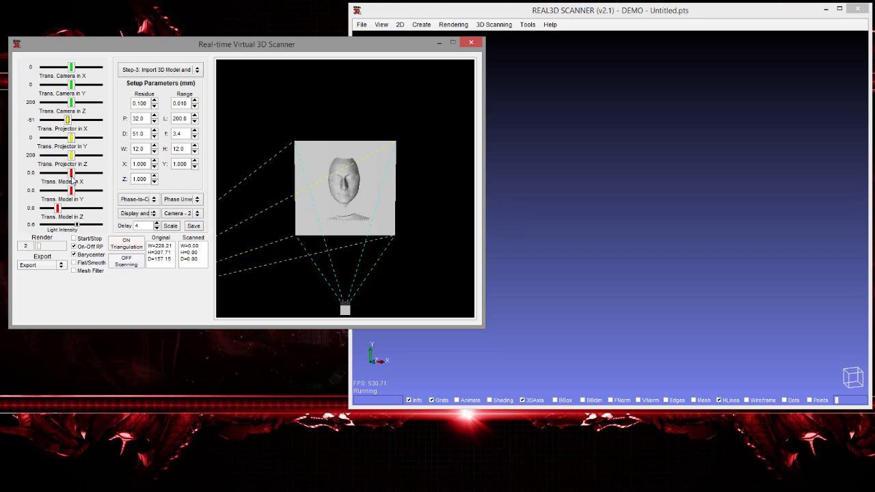
{"action": "mouse_move", "coordinate": [74, 179]}
{"action": "left_mouse_down"}
{"action": "mouse_move", "coordinate": [82, 180]}
{"action": "mouse_move", "coordinate": [72, 181]}
{"action": "left_mouse_up"}
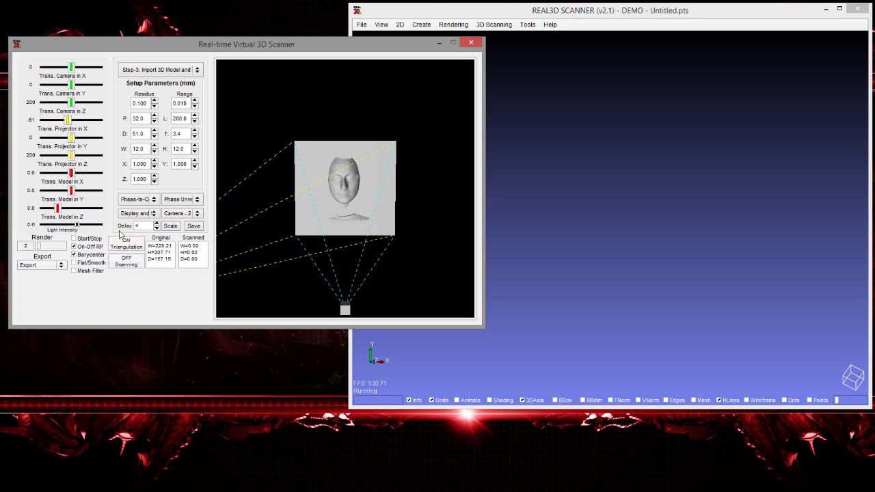
View the scanner setup from Camera - 3 and Camera - 4, and return to the Camera - 1 view.
{"action": "left_click", "coordinate": [191, 217]}
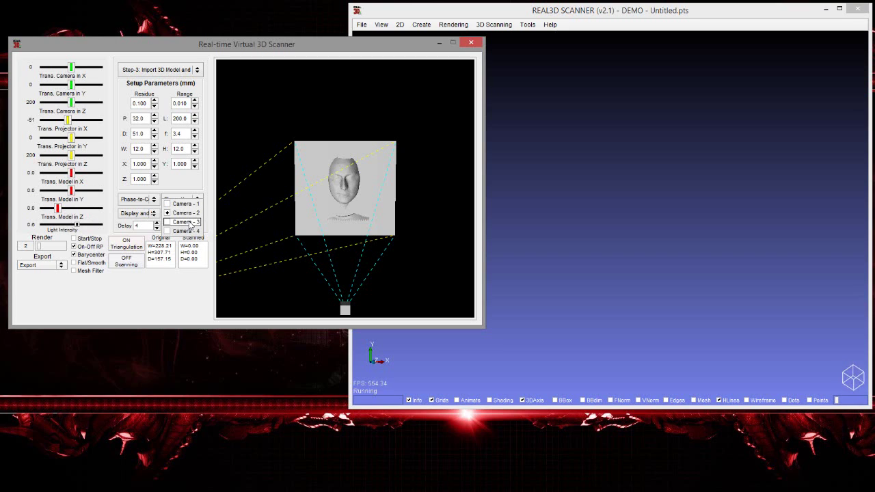
{"action": "left_click", "coordinate": [191, 222]}
{"action": "left_click", "coordinate": [192, 224]}
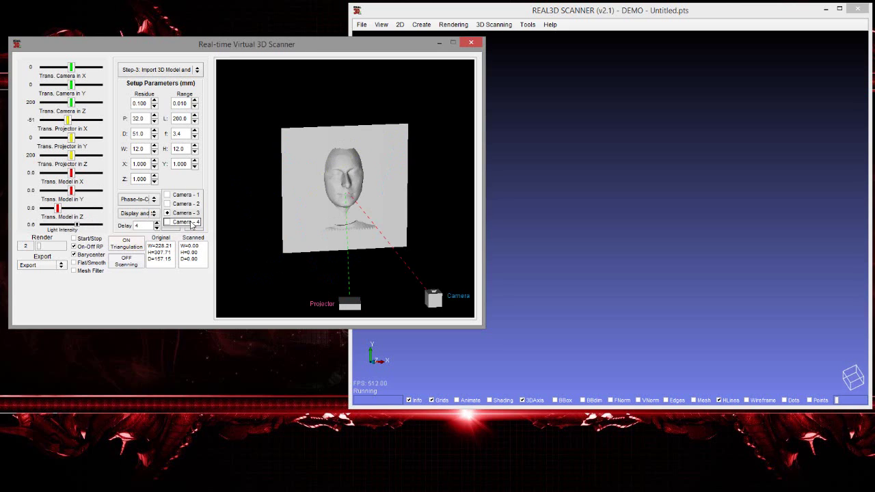
{"action": "left_click", "coordinate": [191, 222]}
{"action": "left_click", "coordinate": [192, 217]}
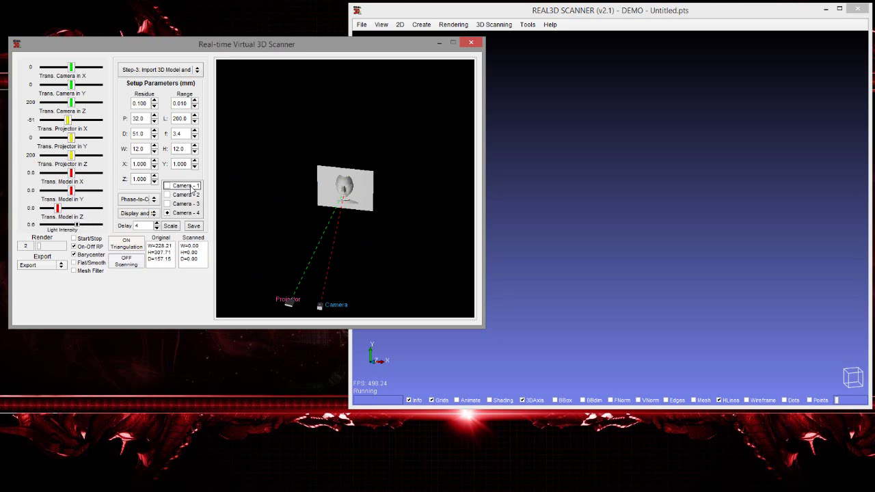
{"action": "left_click", "coordinate": [193, 186]}
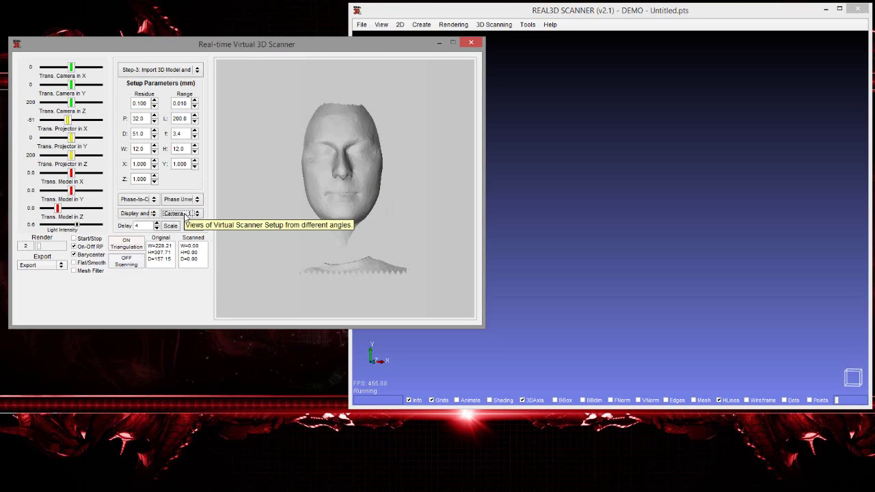
Start the real-time scan of the face model and set the delay to 40.
{"action": "left_click", "coordinate": [74, 239]}
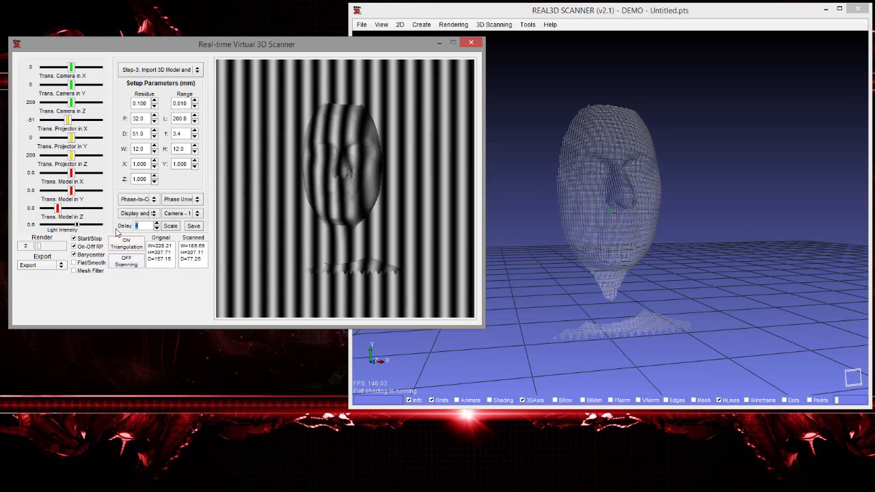
{"action": "type", "text": "40"}
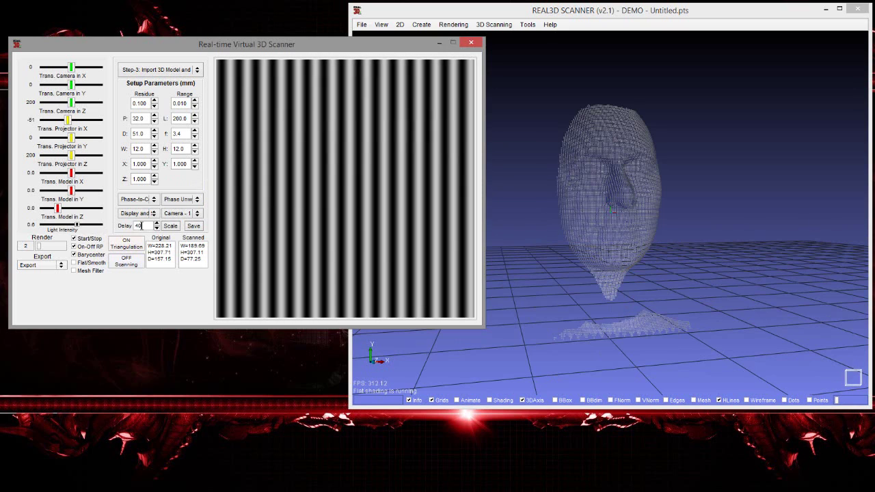
{"action": "double_click", "coordinate": [145, 226]}
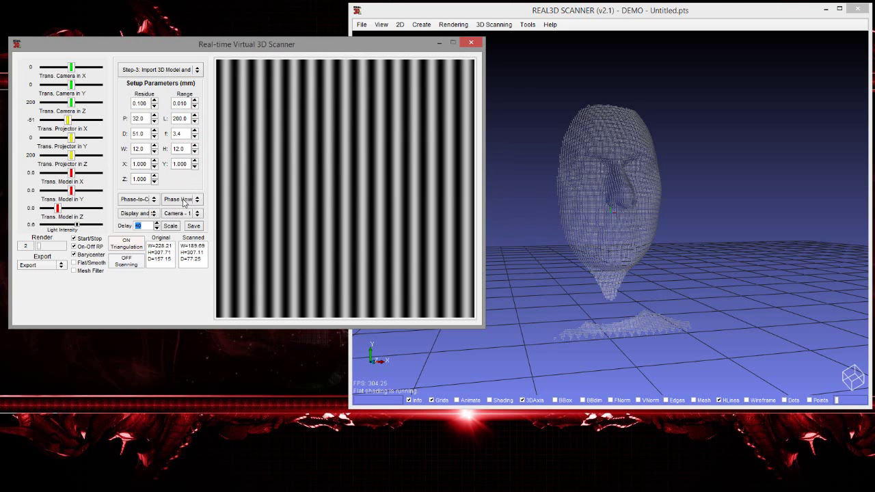
Set the phase unwrapping algorithm to Quality-G.
{"action": "left_click", "coordinate": [183, 199]}
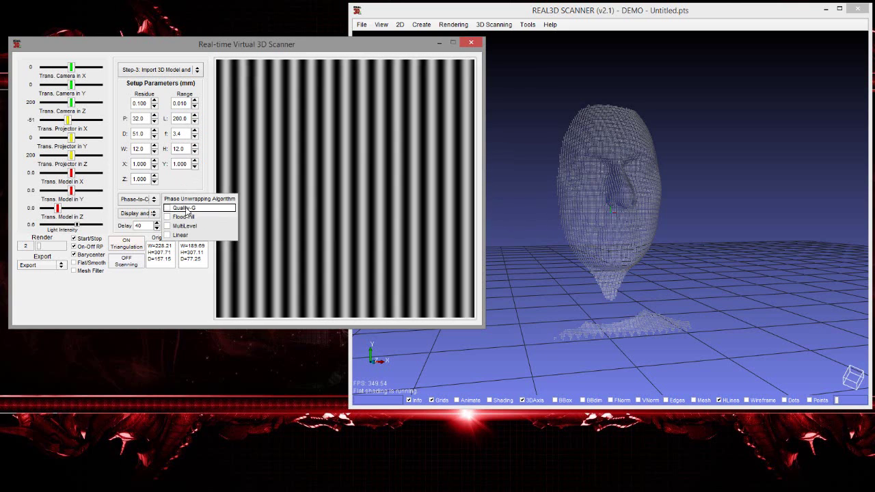
{"action": "left_click", "coordinate": [185, 208]}
{"action": "left_click", "coordinate": [184, 199]}
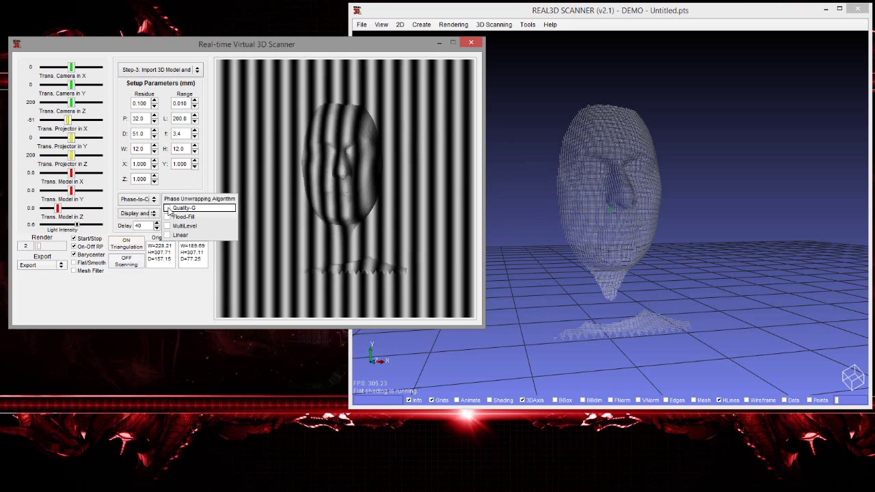
{"action": "left_click", "coordinate": [171, 209]}
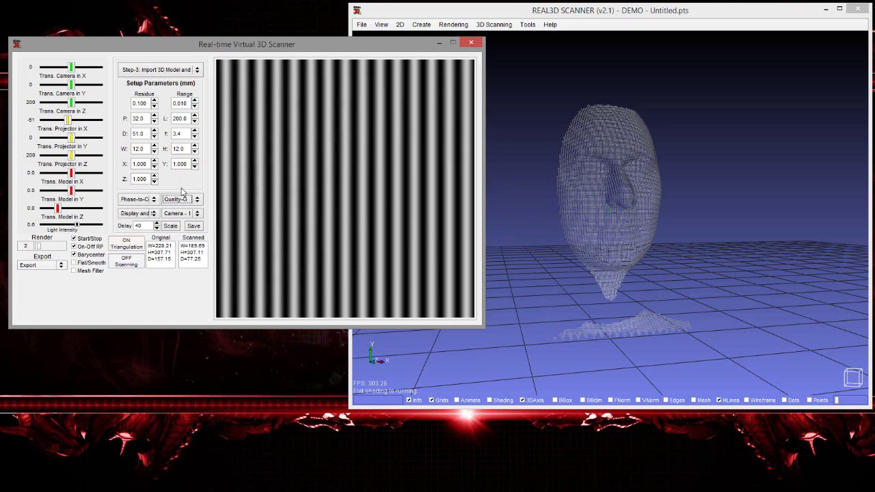
Compare the setup parameters and phase-to-coordinates algorithms with the Case-1 and Case-2 geometry figures in the PDF document.
{"action": "mouse_move", "coordinate": [142, 107]}
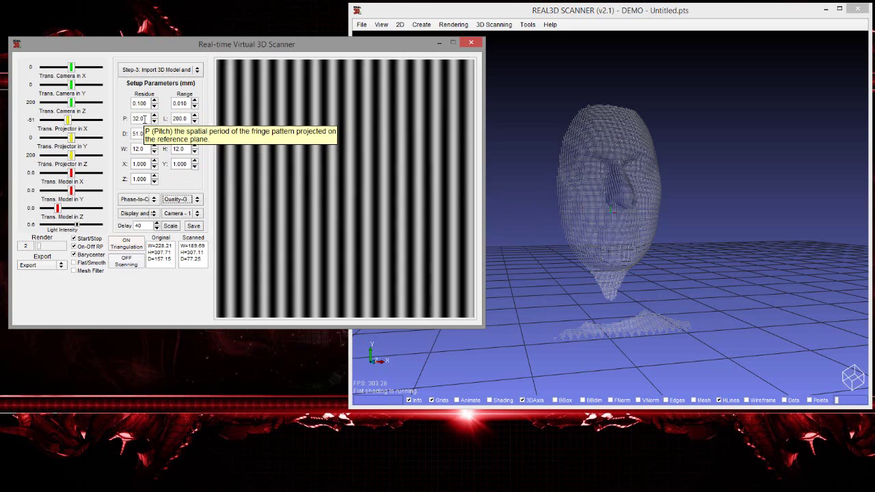
{"action": "key", "text": "Tab"}
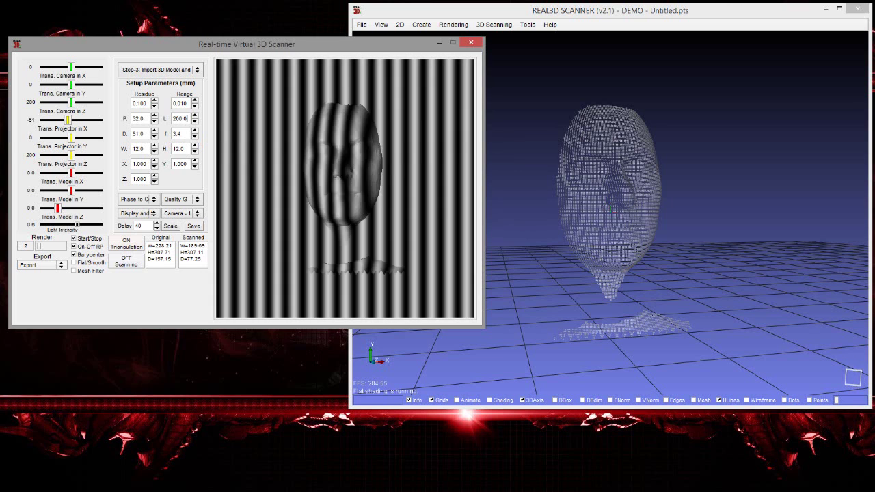
{"action": "key", "text": "alt+Tab"}
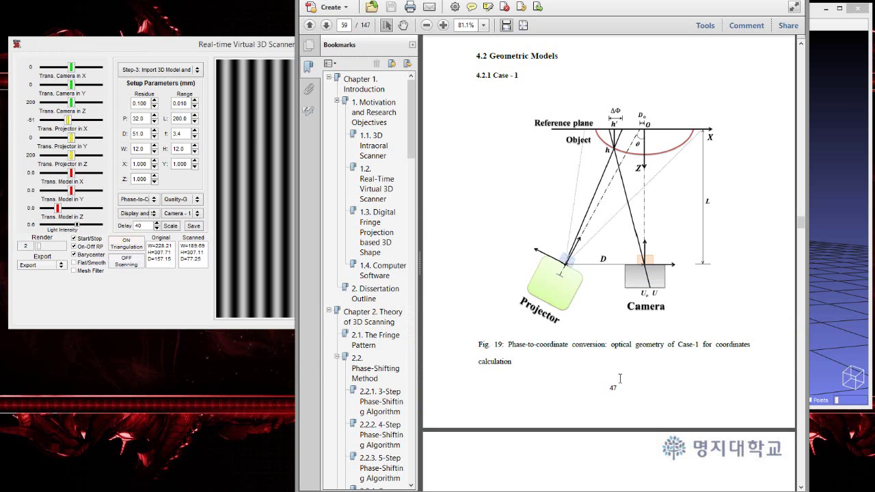
{"action": "left_click", "coordinate": [413, 45]}
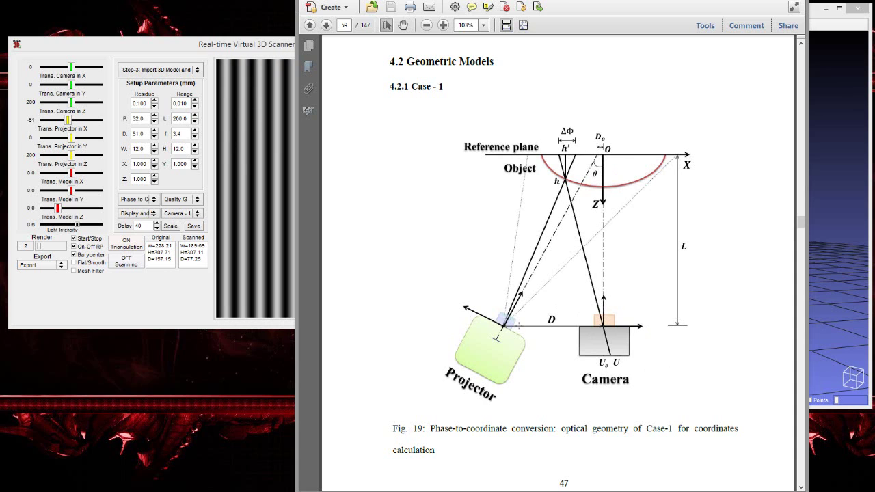
{"action": "left_click", "coordinate": [148, 200]}
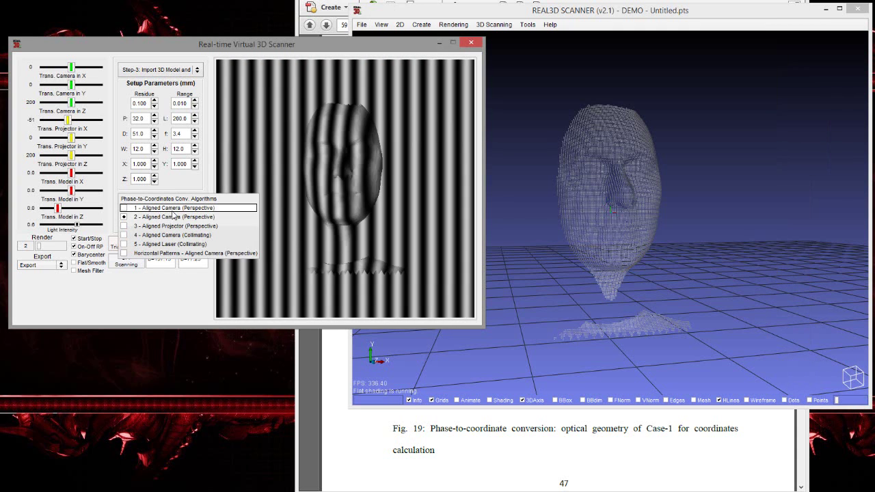
{"action": "left_click", "coordinate": [536, 441]}
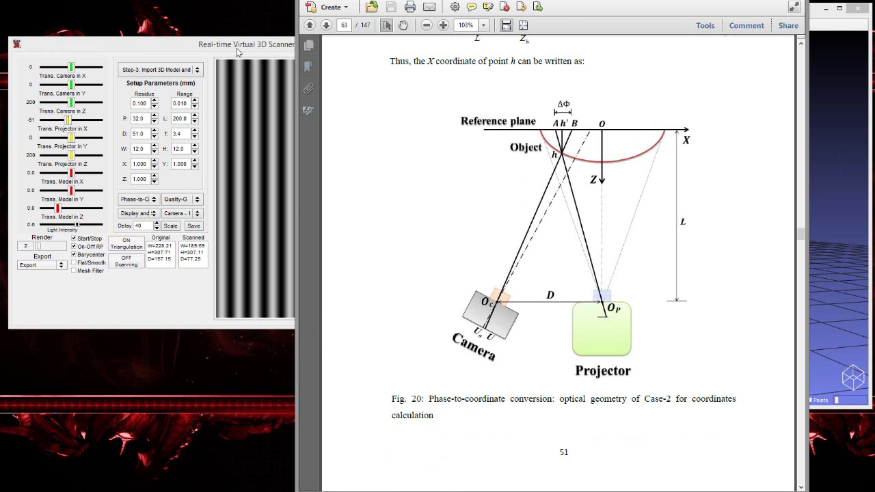
Return to the virtual scanner and set the phase-to-coordinates conversion algorithm to 2 - Aligned Camera (Perspective).
{"action": "left_click", "coordinate": [238, 53]}
{"action": "left_click", "coordinate": [137, 199]}
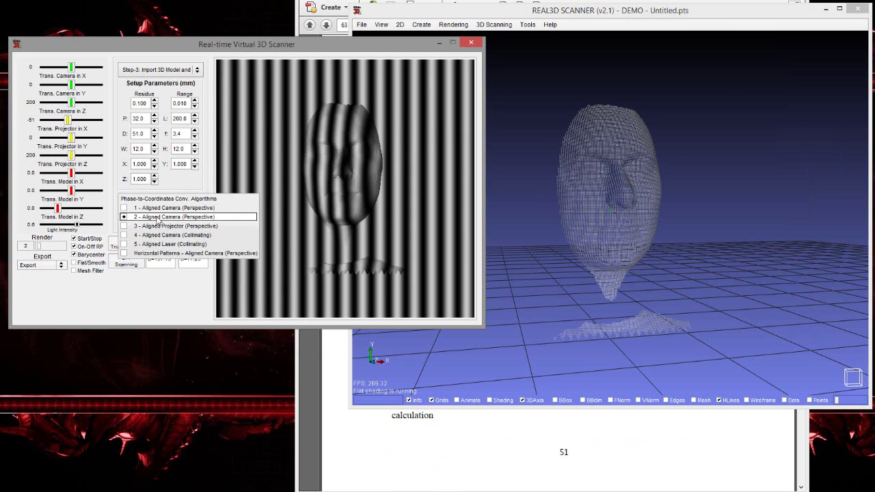
{"action": "left_click", "coordinate": [158, 216]}
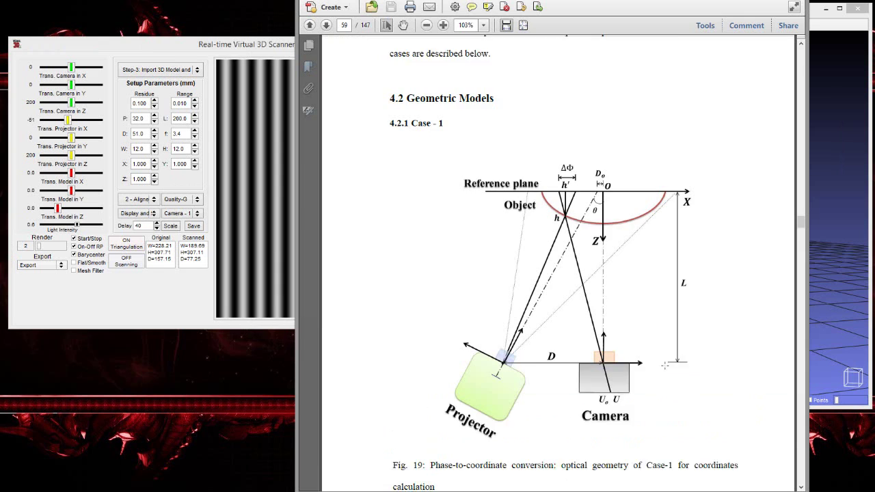
Examine the scanner's f, W and H parameters against the Case-1 optical geometry figure in the PDF document.
{"action": "scroll", "coordinate": [665, 366], "scroll_direction": "down", "scroll_amount": 2}
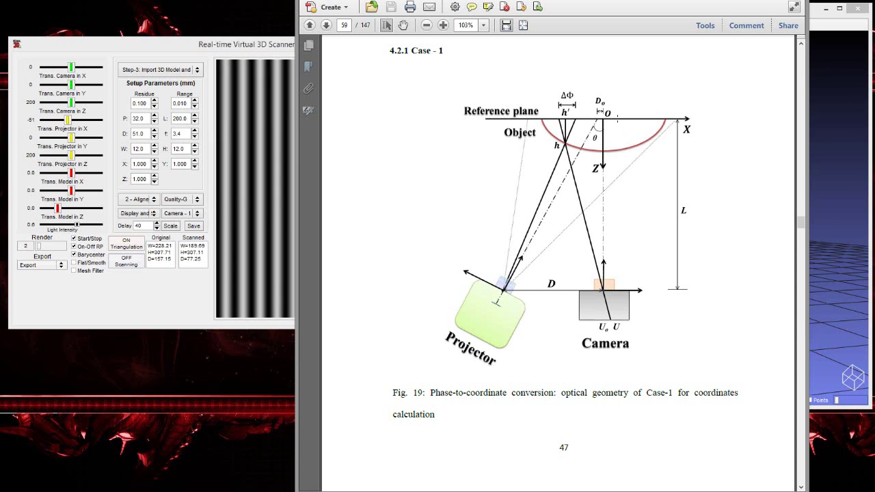
{"action": "key", "text": "alt+Tab"}
{"action": "left_click", "coordinate": [531, 424]}
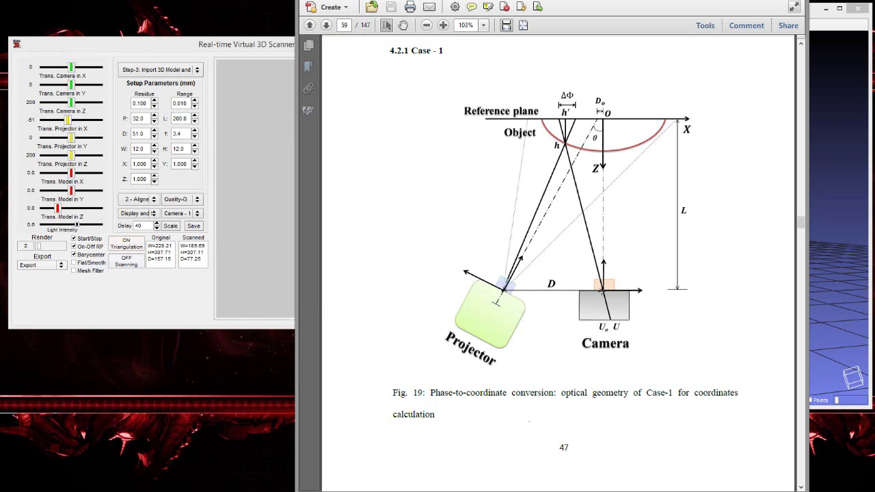
{"action": "left_click", "coordinate": [183, 134]}
{"action": "key", "text": "Tab"}
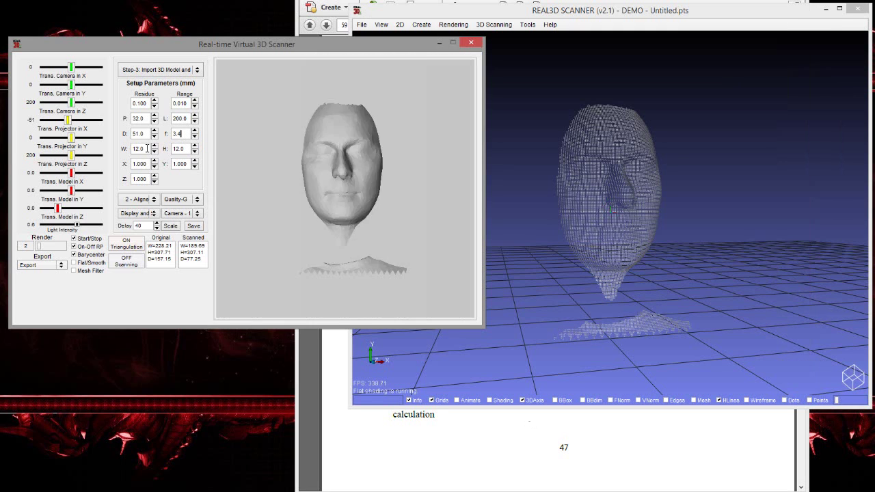
{"action": "key", "text": "Tab"}
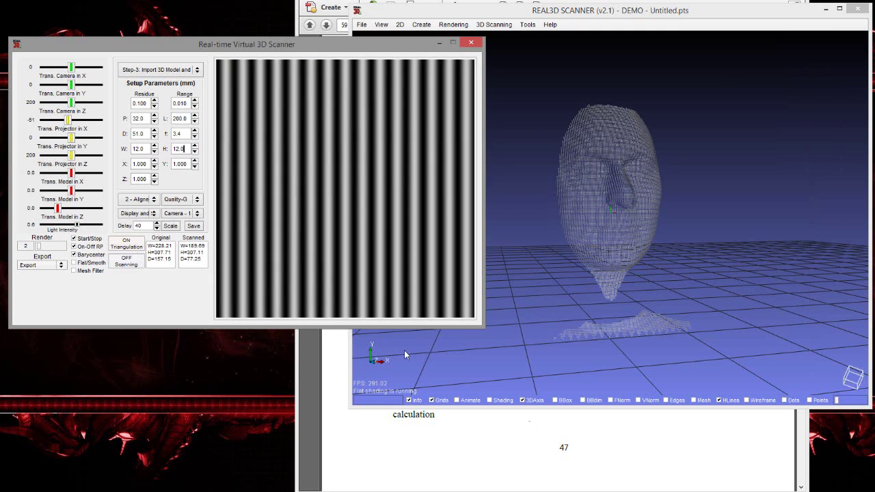
{"action": "left_click", "coordinate": [506, 434]}
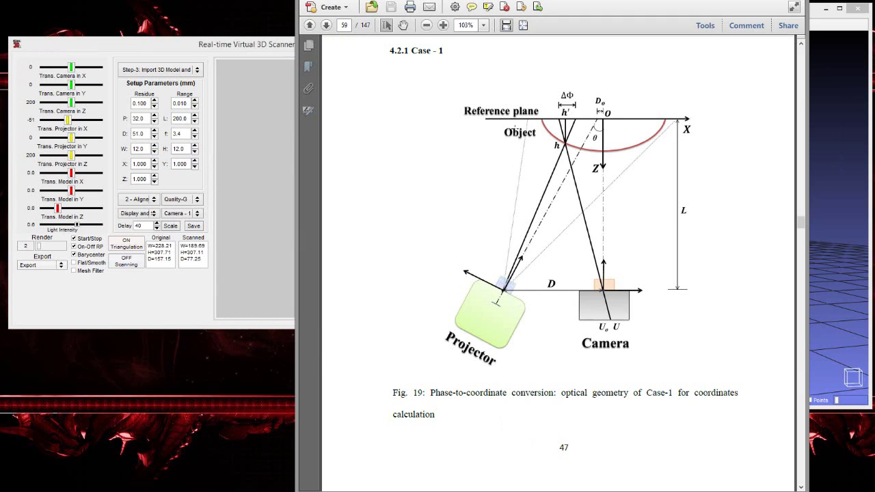
{"action": "key", "text": "alt+Tab"}
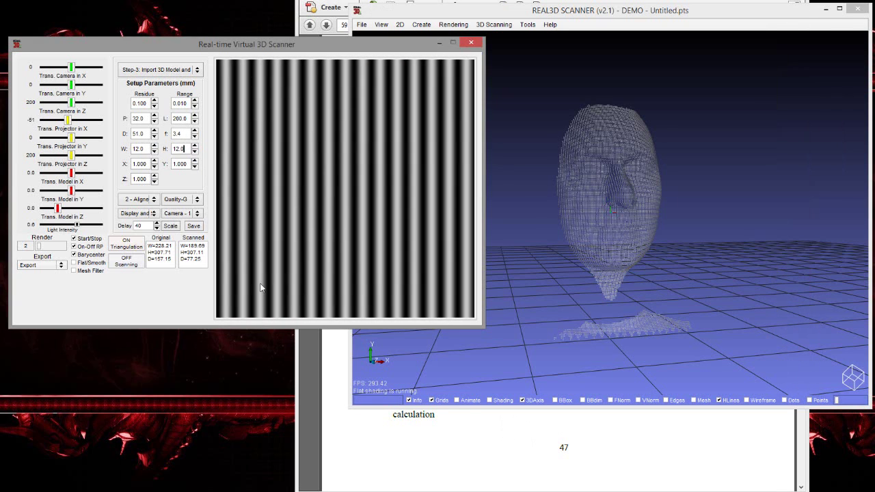
View the camera and projector setup through Camera - 2, and return to the Camera - 1 view.
{"action": "left_click", "coordinate": [179, 214]}
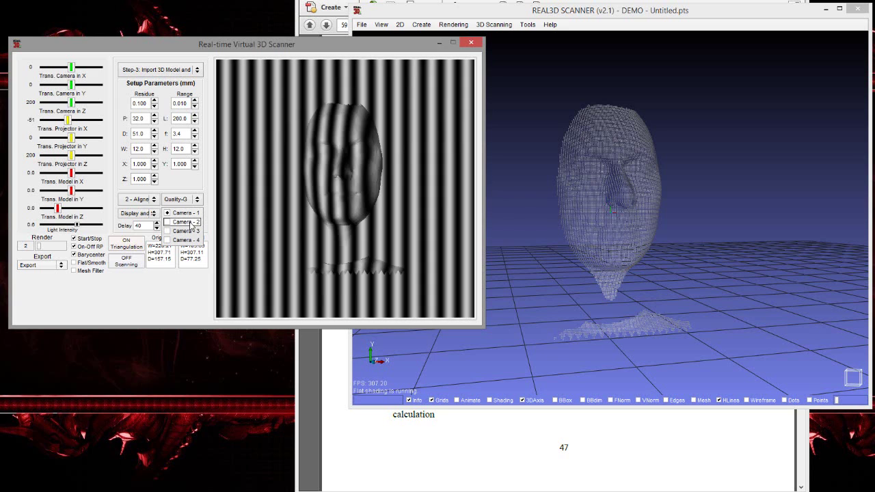
{"action": "left_click", "coordinate": [186, 222]}
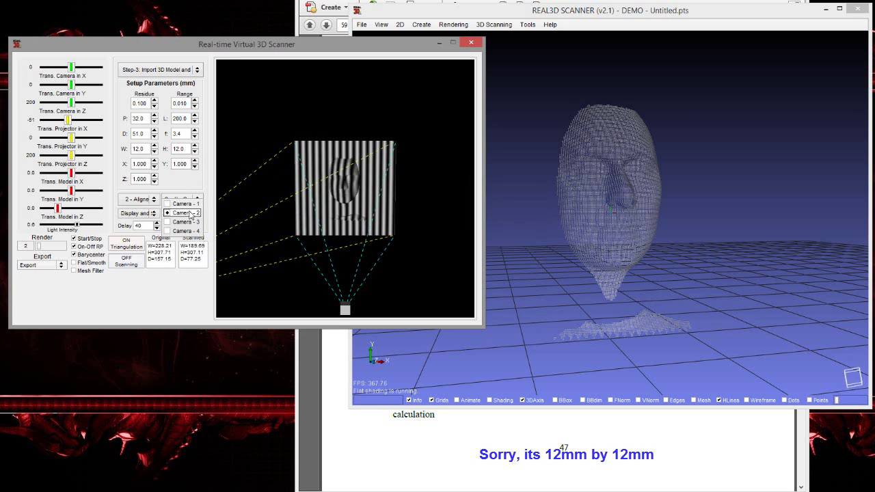
{"action": "left_click", "coordinate": [194, 206]}
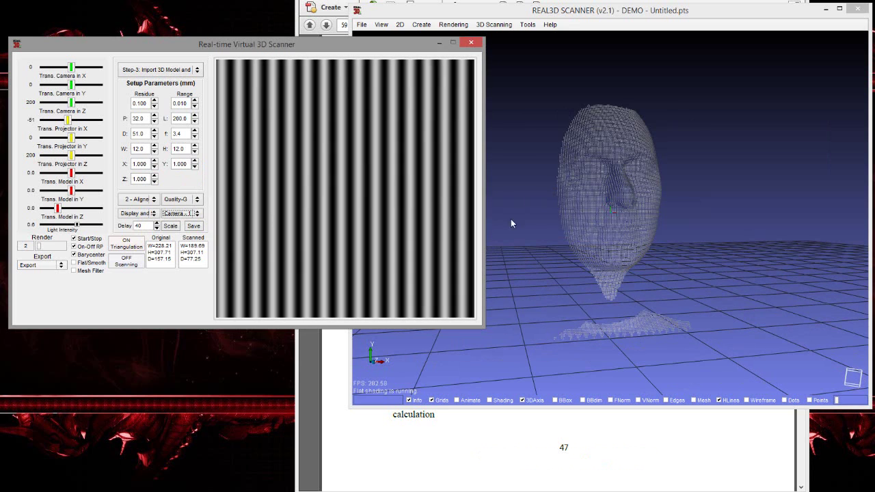
Inspect the scanned face point cloud from other angles and check the purpose of the X-coordinate tolerance parameter.
{"action": "left_click_drag", "start_coordinate": [551, 263], "coordinate": [577, 303]}
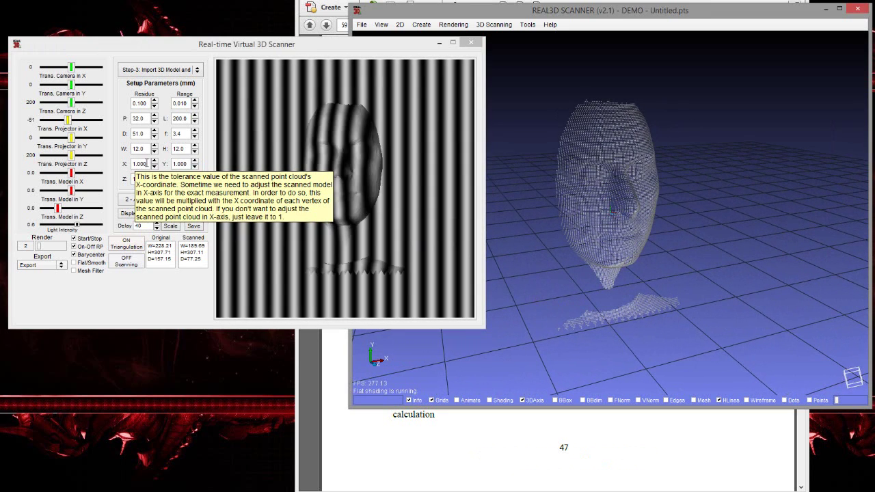
{"action": "left_click", "coordinate": [148, 165]}
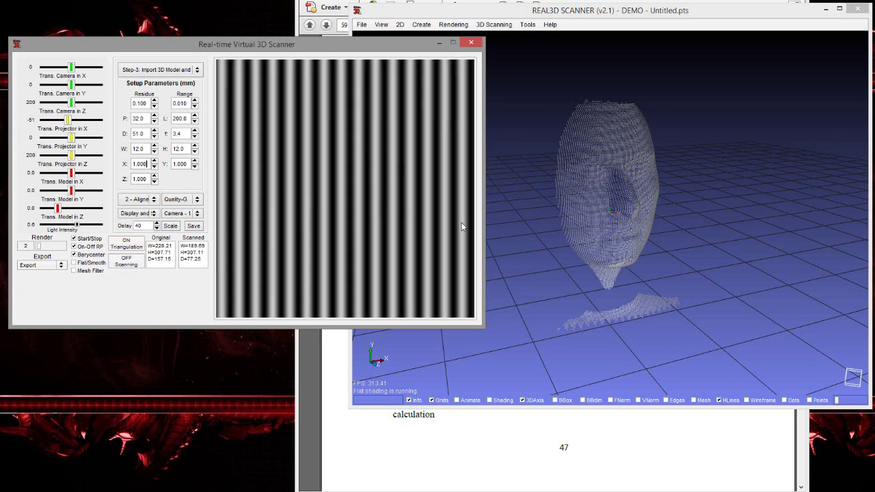
{"action": "left_click_drag", "start_coordinate": [485, 232], "coordinate": [577, 285]}
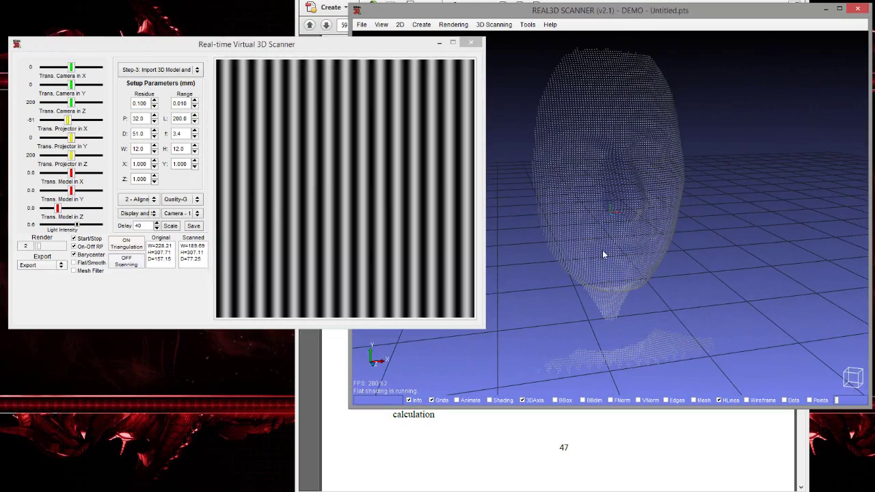
{"action": "mouse_move", "coordinate": [614, 259]}
{"action": "left_mouse_down"}
{"action": "mouse_move", "coordinate": [594, 270]}
{"action": "mouse_move", "coordinate": [629, 263]}
{"action": "left_mouse_up"}
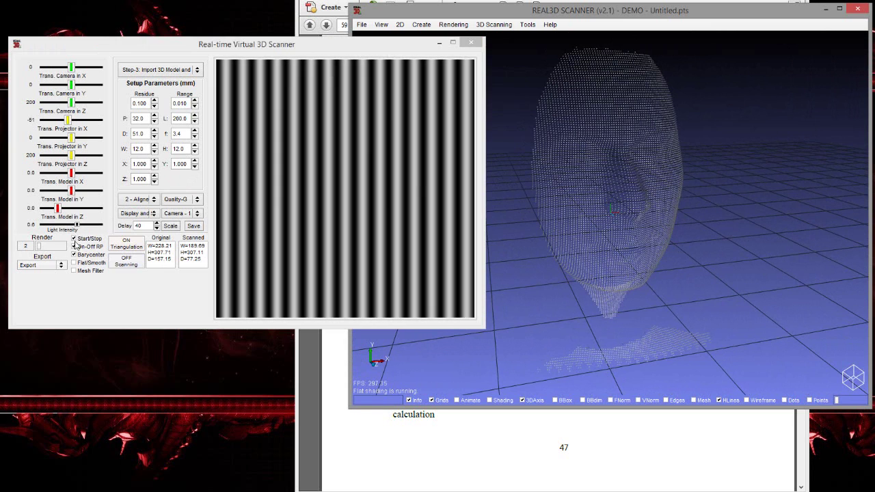
Set the model's Z translation to 1.0 and view the resulting scan from an angle.
{"action": "left_click_drag", "start_coordinate": [59, 212], "coordinate": [60, 213]}
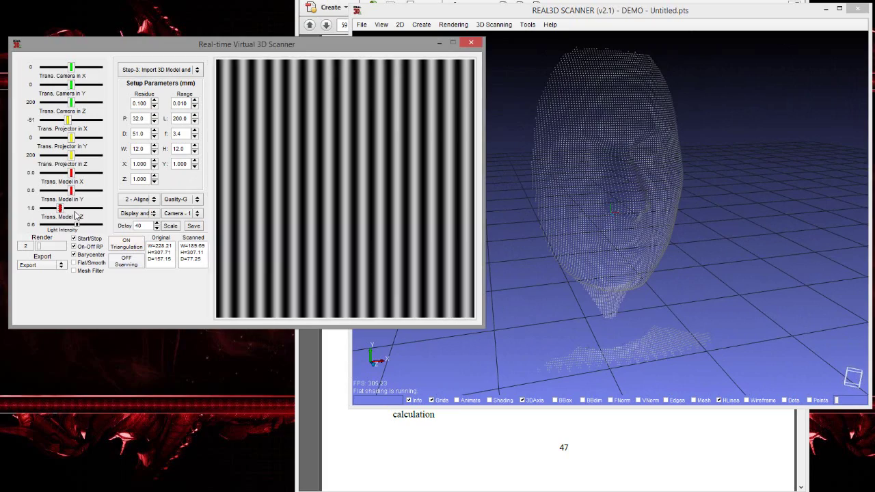
{"action": "left_click_drag", "start_coordinate": [605, 248], "coordinate": [632, 279]}
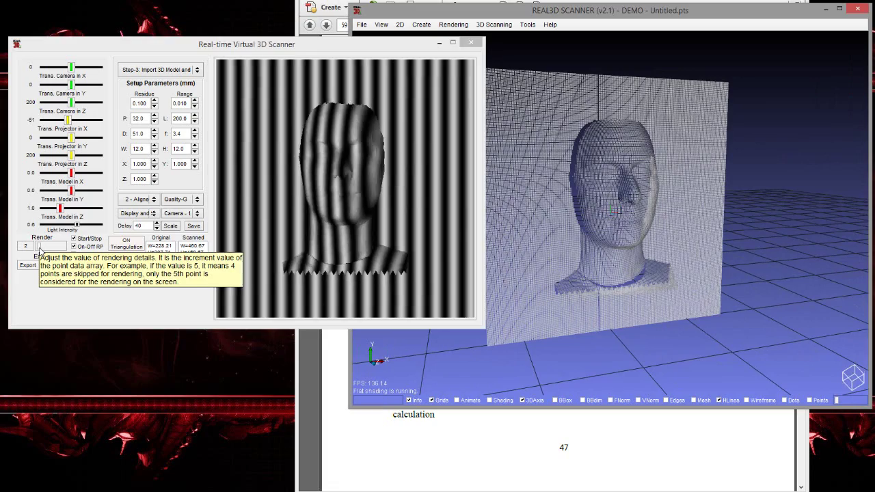
Try a coarser render increment of 7 for the scanned point cloud and restore it to 2.
{"action": "scroll", "coordinate": [40, 247], "scroll_direction": "up", "scroll_amount": 6}
{"action": "scroll", "coordinate": [41, 249], "scroll_direction": "down", "scroll_amount": 4}
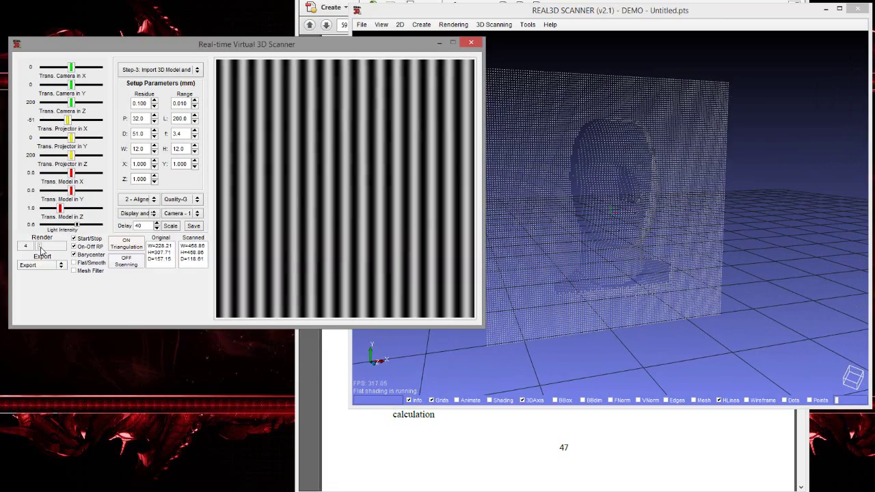
{"action": "scroll", "coordinate": [40, 247], "scroll_direction": "up", "scroll_amount": 20}
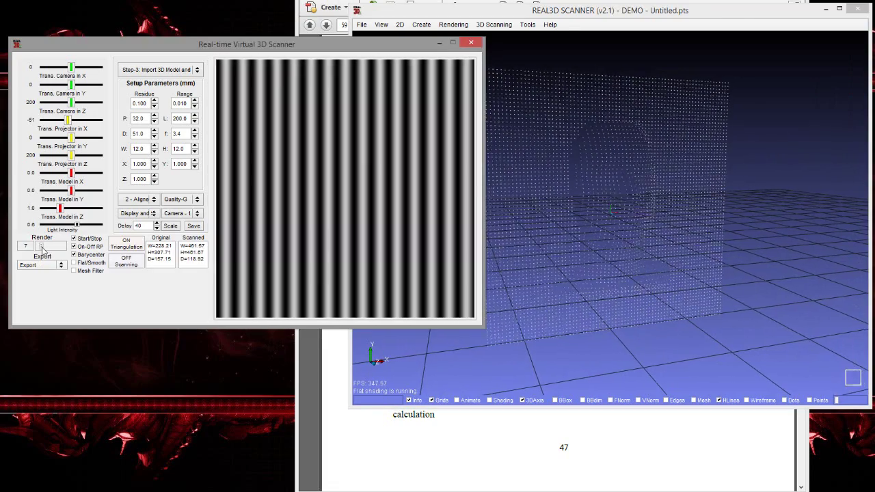
{"action": "scroll", "coordinate": [54, 250], "scroll_direction": "down", "scroll_amount": 20}
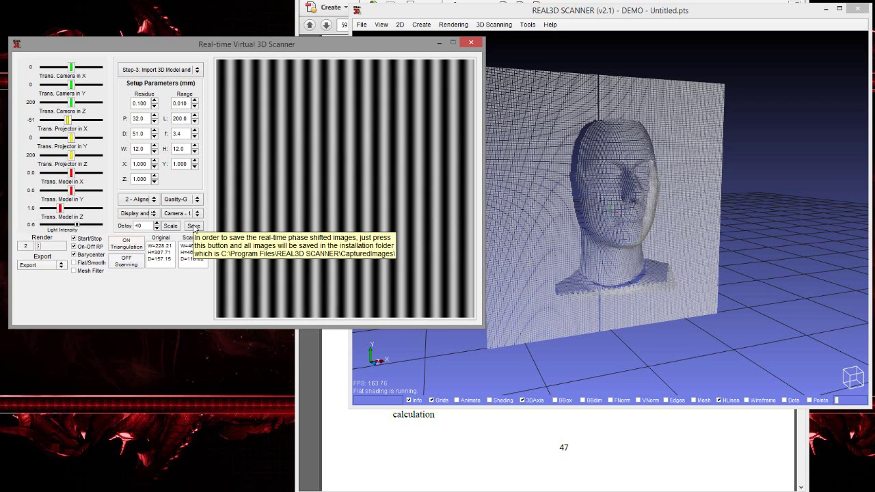
Save the real-time phase-shifted images and check them in the CapturedImages folder.
{"action": "left_click", "coordinate": [195, 226]}
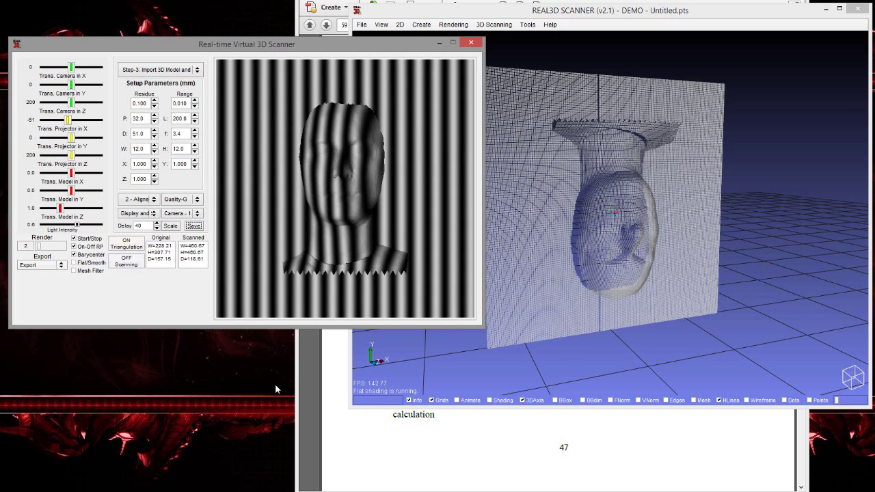
{"action": "left_click", "coordinate": [530, 26]}
{"action": "mouse_move", "coordinate": [550, 25]}
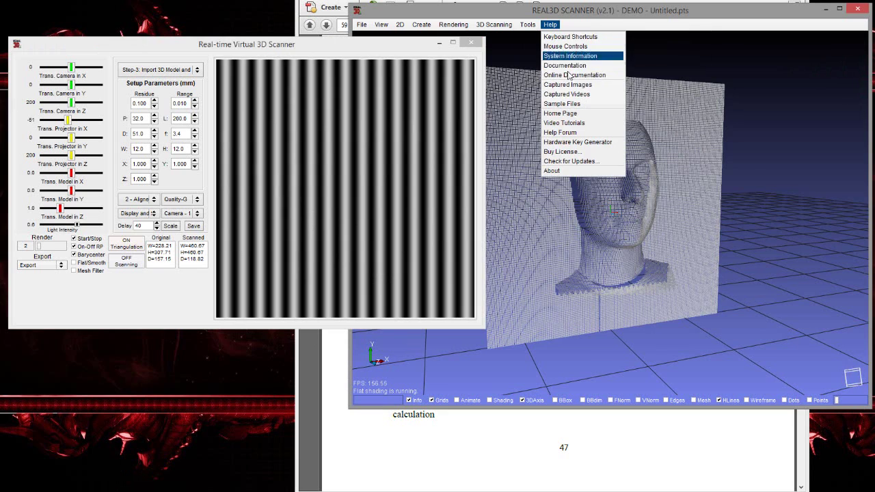
{"action": "left_click", "coordinate": [579, 86]}
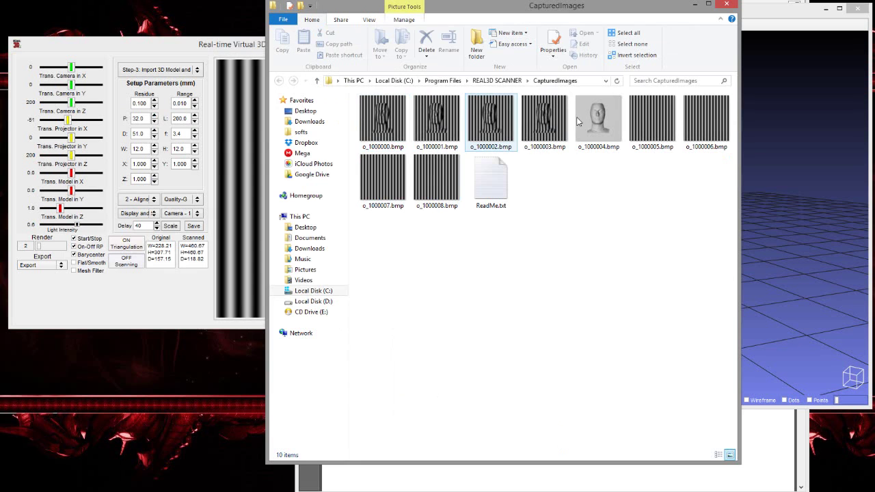
{"action": "key", "text": "alt+F4"}
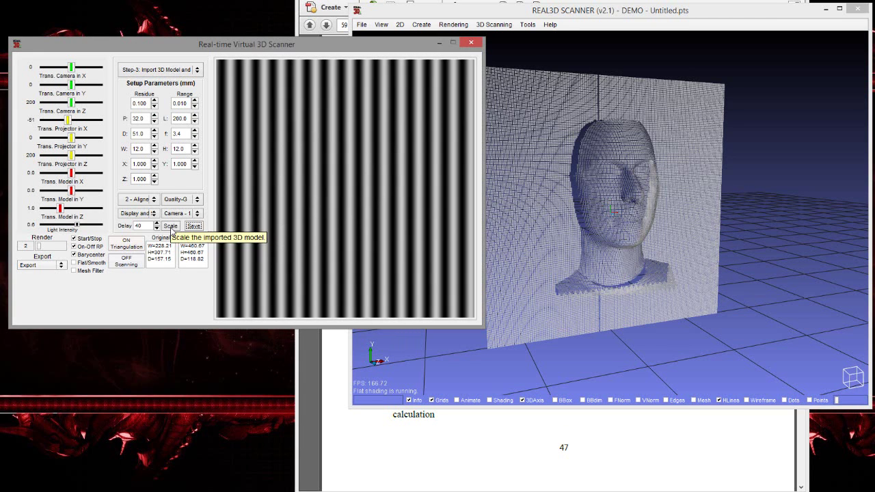
Scale the imported 3D model by a factor of 1.2 and rotate it by 8 in Z.
{"action": "left_click", "coordinate": [172, 231]}
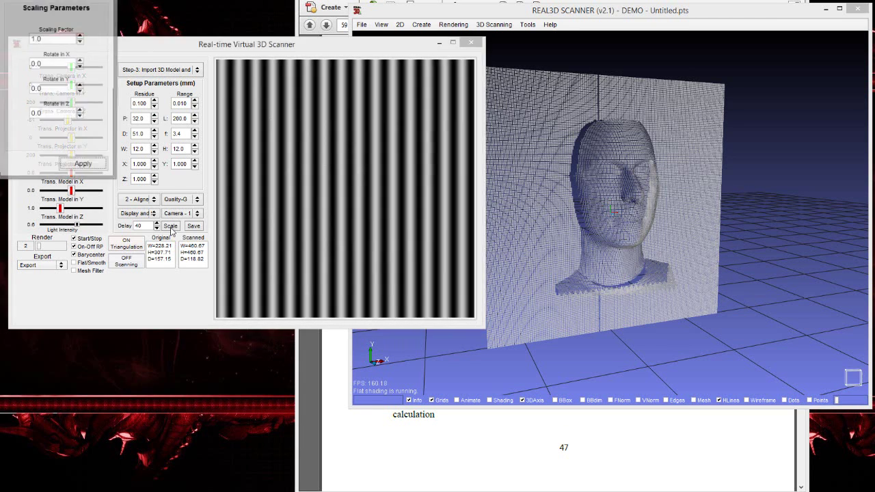
{"action": "left_click_drag", "start_coordinate": [21, 14], "coordinate": [130, 123]}
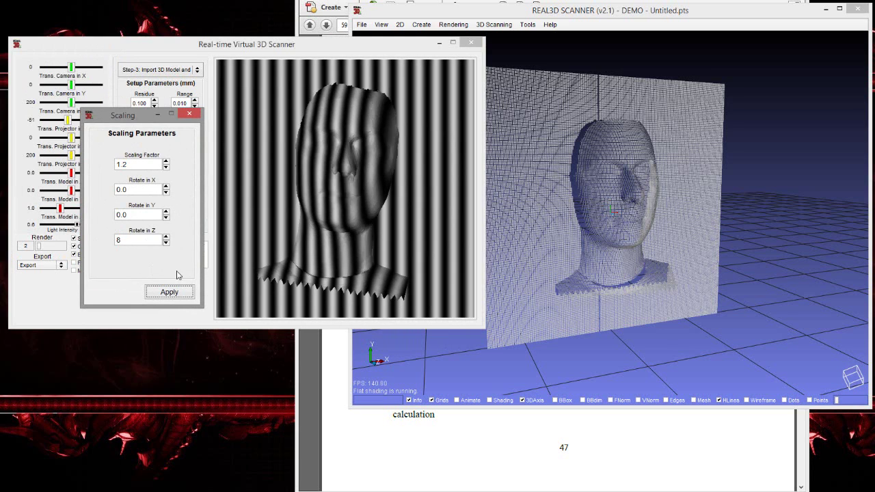
{"action": "left_click", "coordinate": [190, 116]}
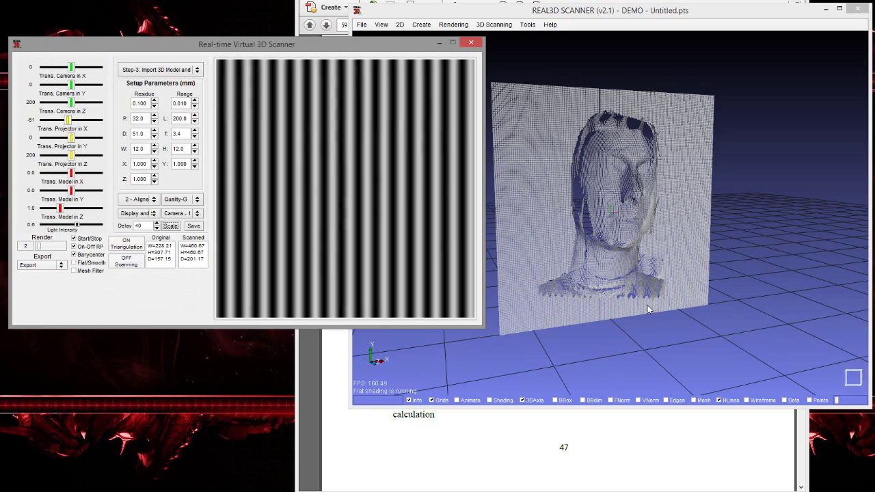
Start real-time triangular mesh rendering of the scanned head with a render increment of 3.
{"action": "mouse_move", "coordinate": [647, 305]}
{"action": "left_mouse_down"}
{"action": "mouse_move", "coordinate": [600, 307]}
{"action": "mouse_move", "coordinate": [636, 304]}
{"action": "left_mouse_up"}
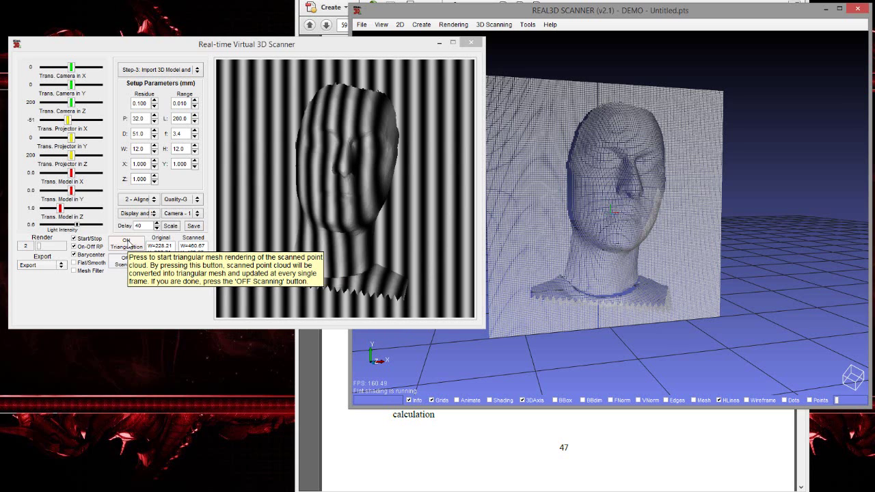
{"action": "left_click_drag", "start_coordinate": [579, 18], "coordinate": [615, 19]}
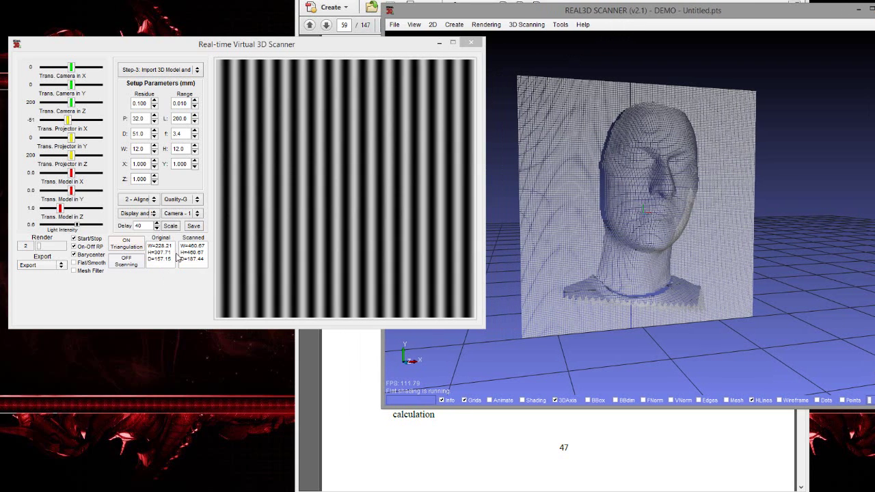
{"action": "left_click", "coordinate": [131, 245]}
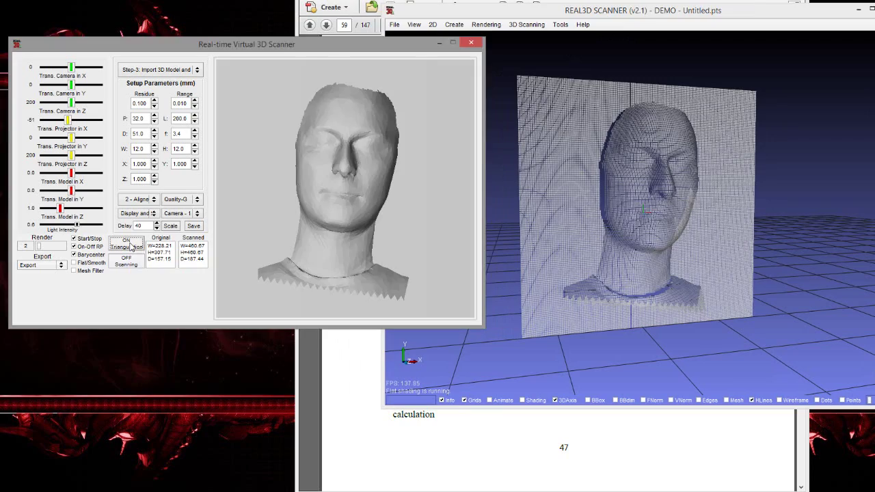
{"action": "scroll", "coordinate": [670, 290], "scroll_direction": "up", "scroll_amount": 5}
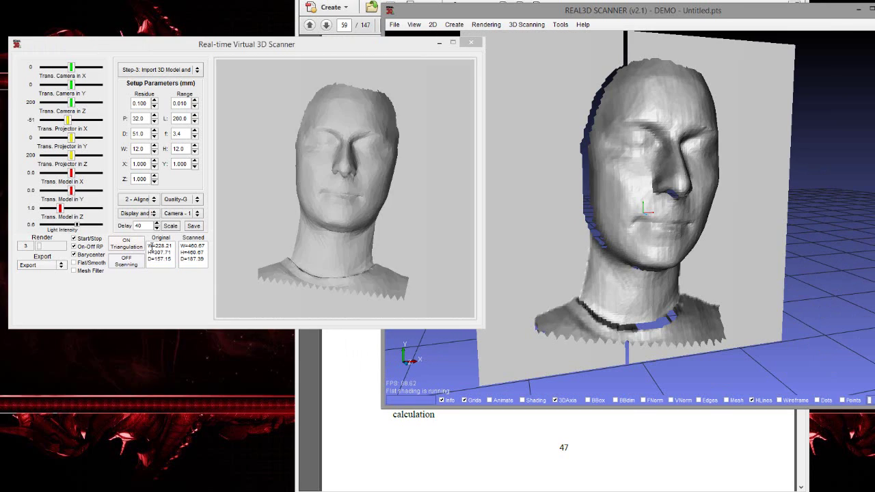
Compare the width, height and depth readings of the original model with those of the scanned model.
{"action": "left_click_drag", "start_coordinate": [149, 246], "coordinate": [204, 247]}
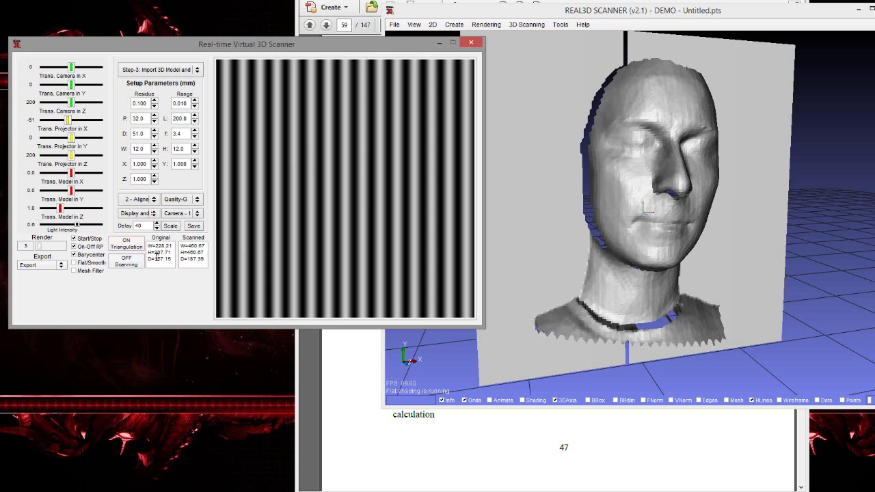
{"action": "left_click", "coordinate": [157, 255]}
{"action": "left_click_drag", "start_coordinate": [147, 246], "coordinate": [172, 259]}
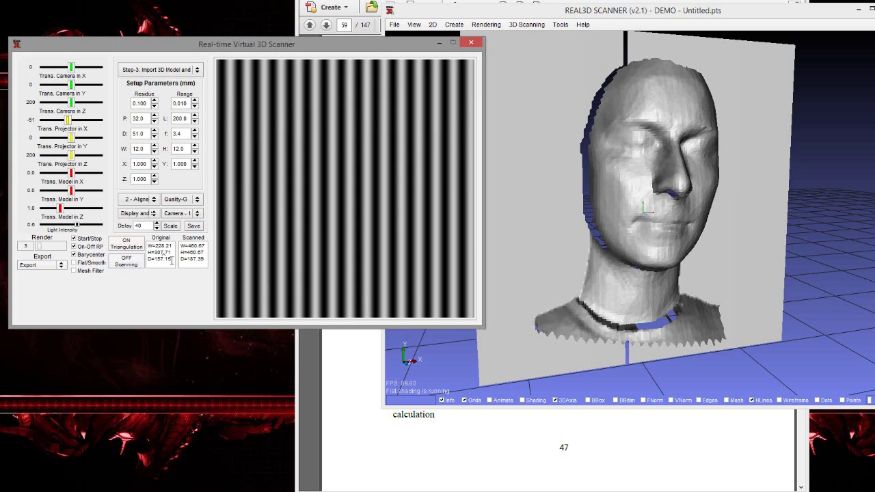
{"action": "left_click", "coordinate": [170, 260]}
{"action": "left_click_drag", "start_coordinate": [148, 245], "coordinate": [179, 244]}
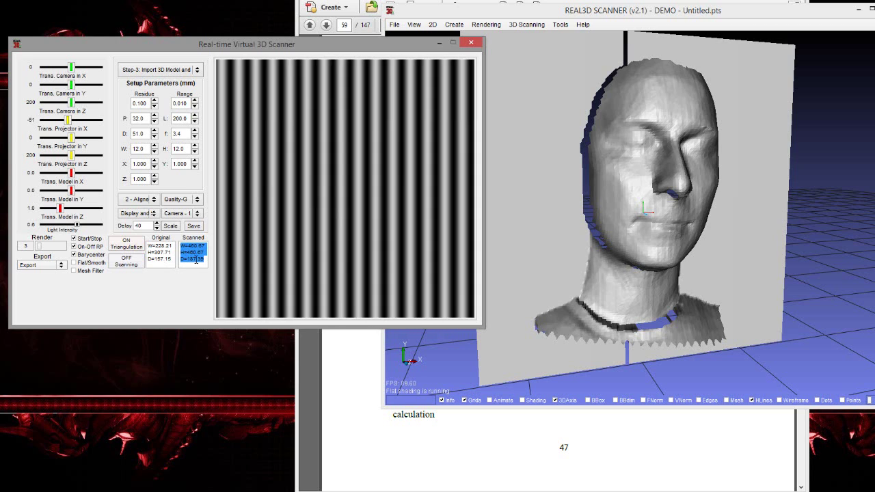
{"action": "left_click", "coordinate": [199, 261]}
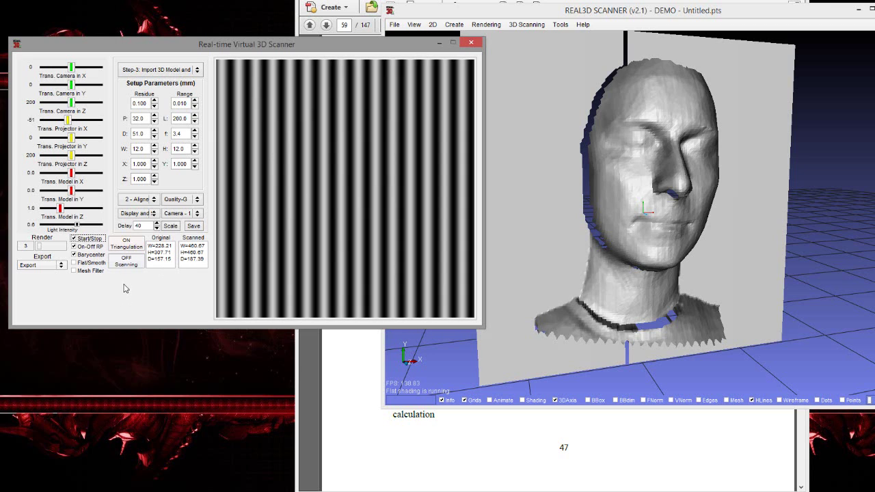
Turn off scanning to keep the triangulated head mesh in the main 3D viewer.
{"action": "left_click", "coordinate": [127, 261]}
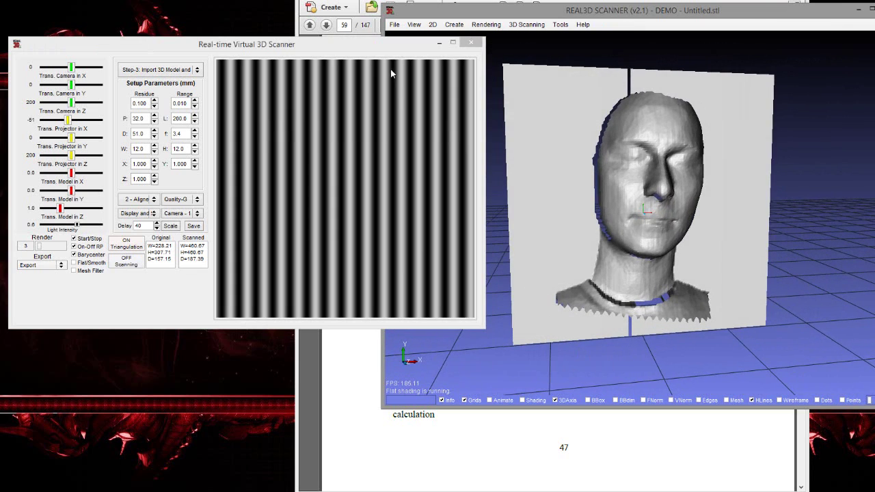
{"action": "left_click", "coordinate": [394, 24]}
{"action": "left_click", "coordinate": [416, 106]}
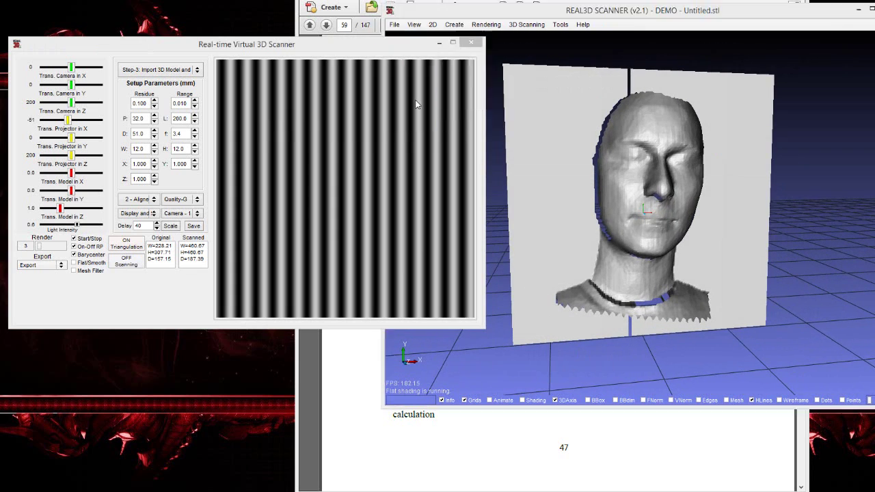
{"action": "left_click", "coordinate": [559, 281]}
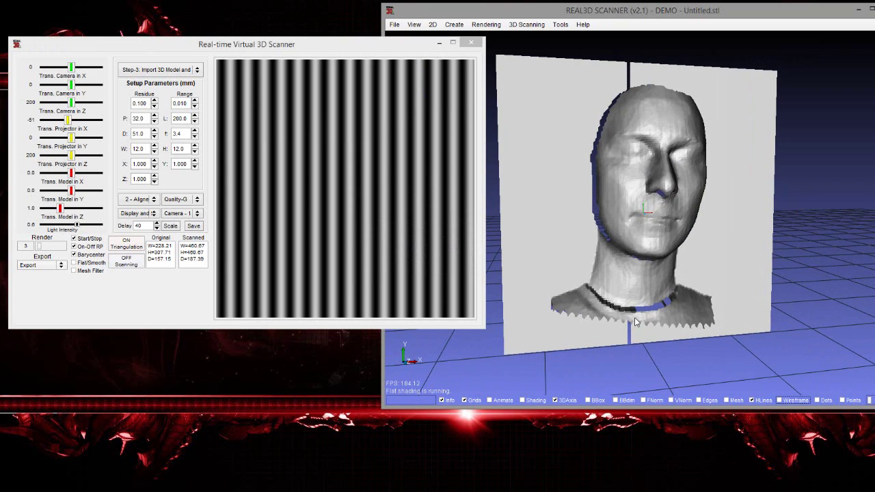